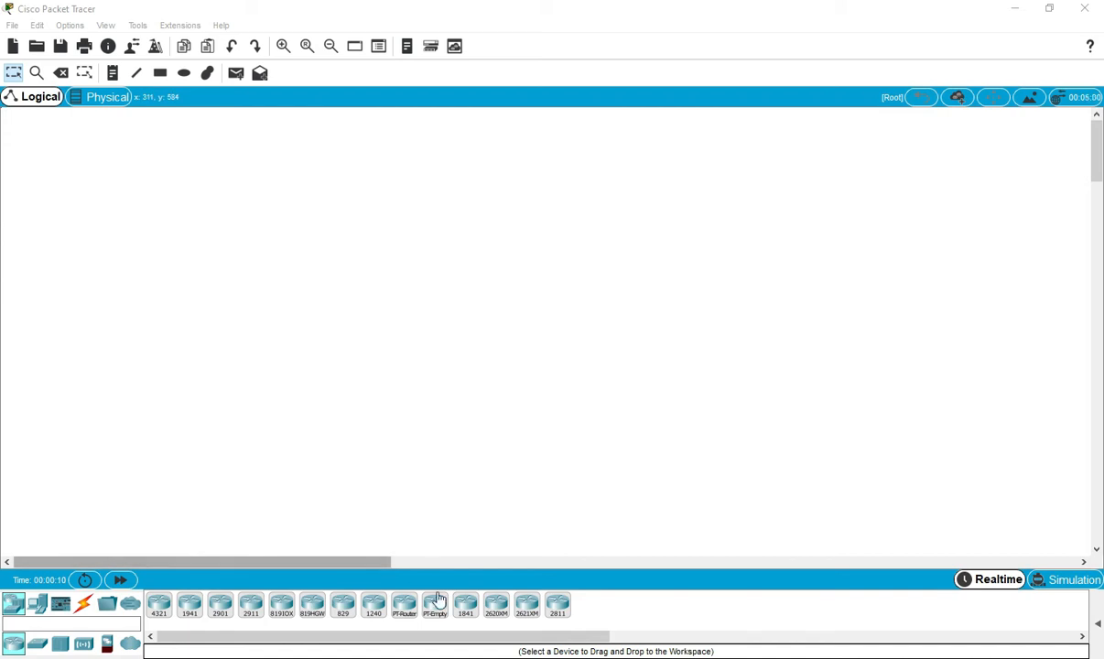
Place one 2621XM router in the upper part of the empty logical workspace
left_click(526, 606)
left_click(437, 179)
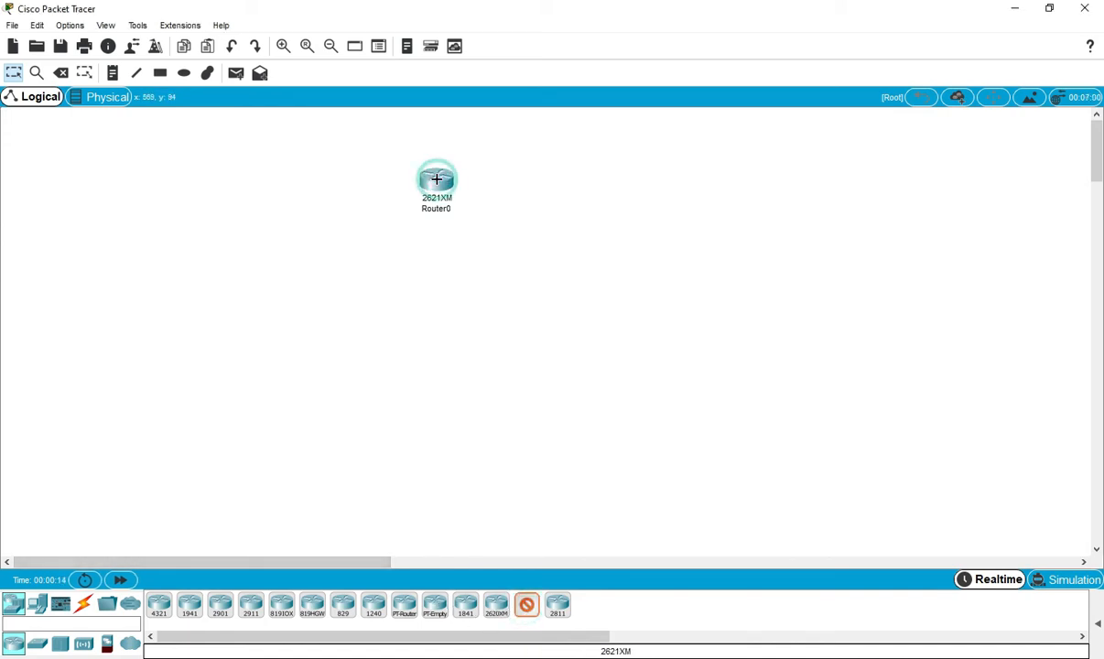
left_click(526, 607)
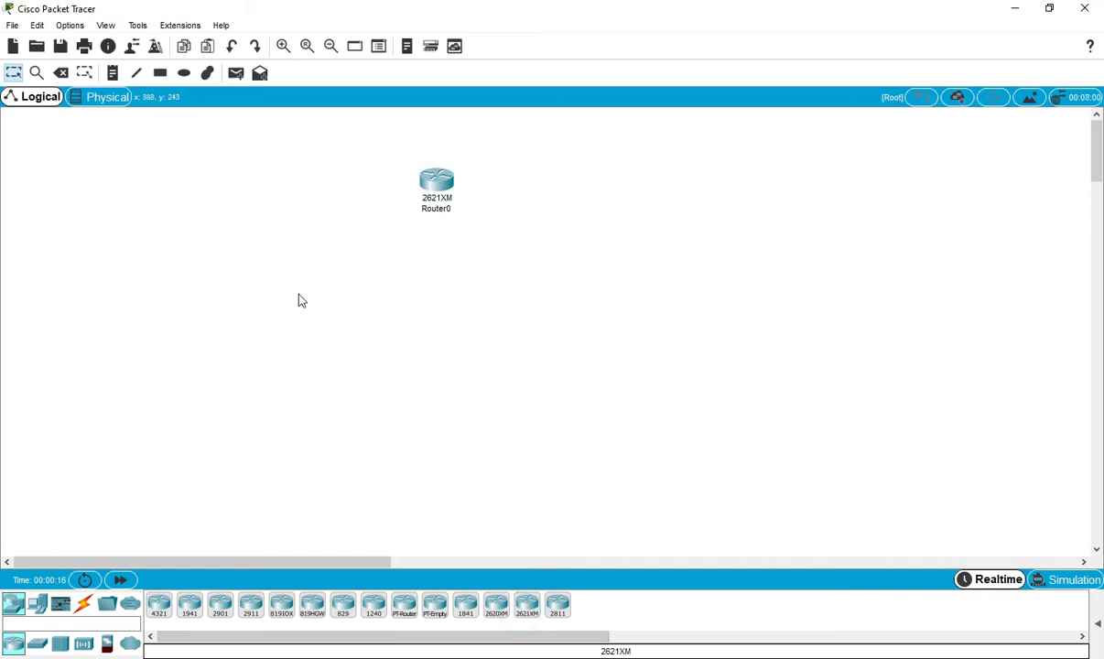
Open the router's command-line interface and maximize its window
left_click_drag(436, 185, 465, 186)
left_click(465, 186)
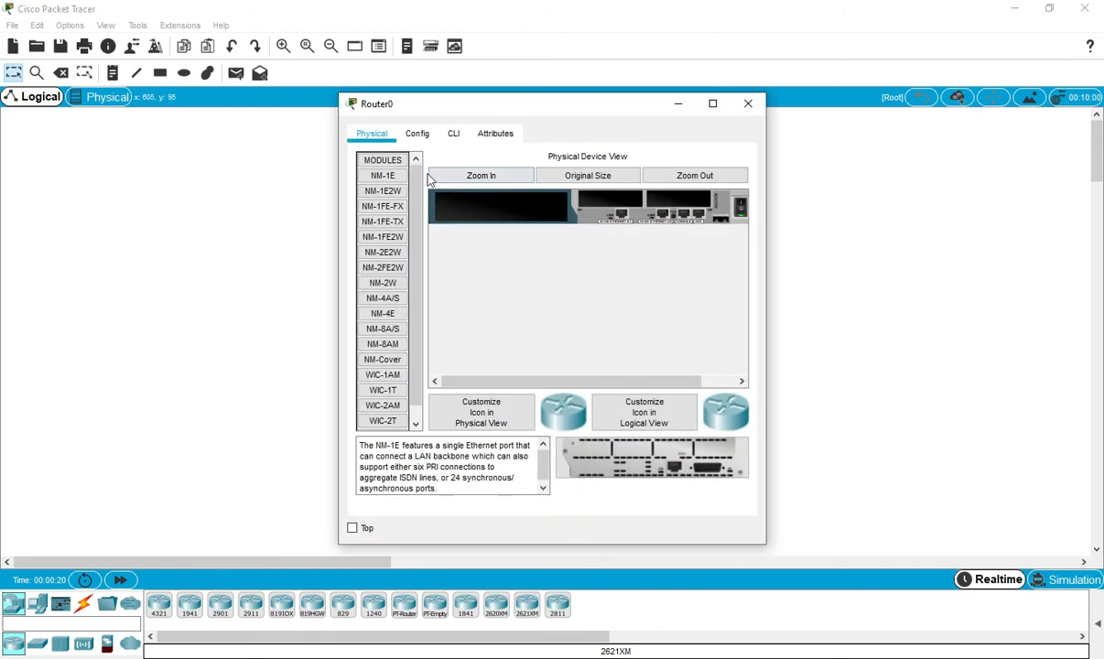
left_click(445, 135)
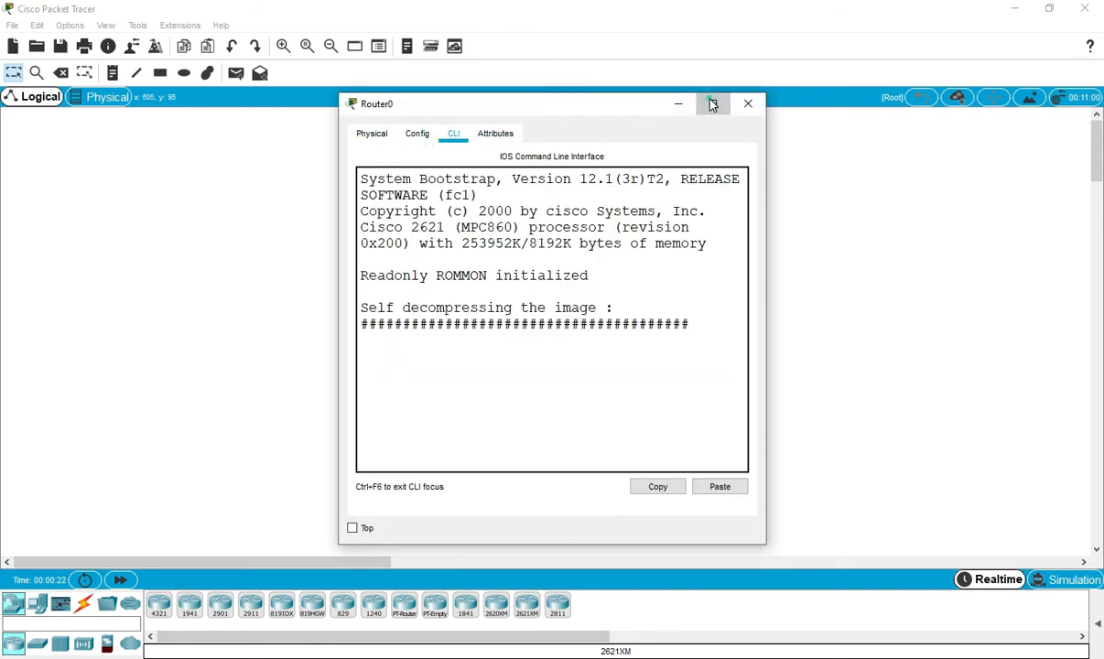
left_click(712, 104)
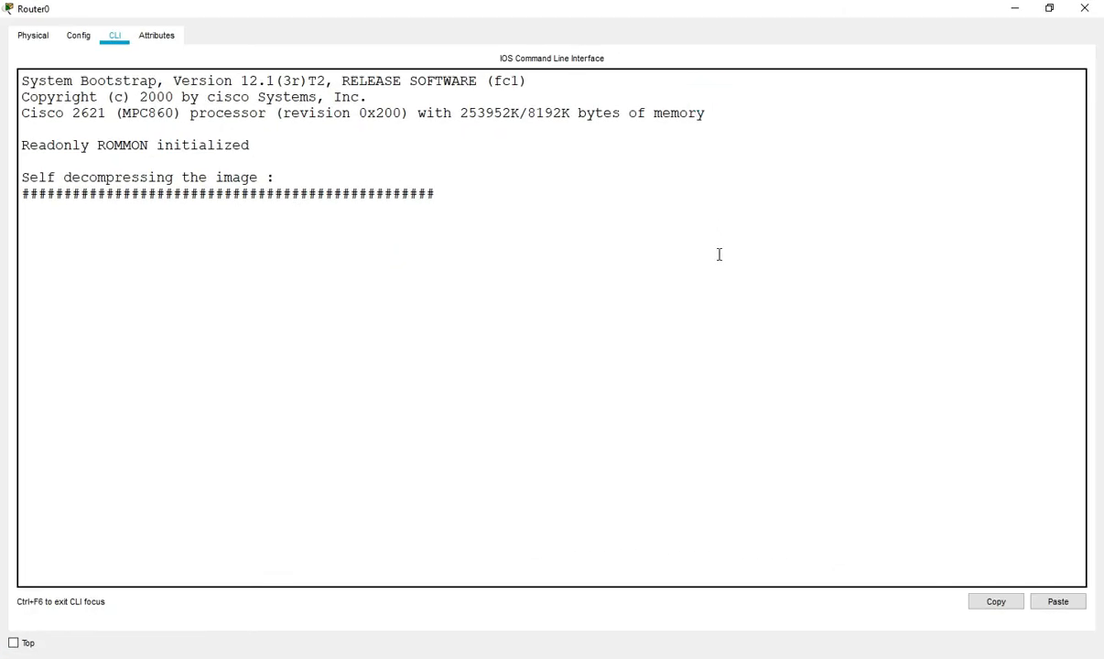
Decline the initial configuration dialog with n and start the console session at the user EXEC prompt
type("n")
key("Return")
key("Return")
key("Return")
key("Return")
key("Return")
Enter privileged EXEC mode on the router with the enable command
type("en")
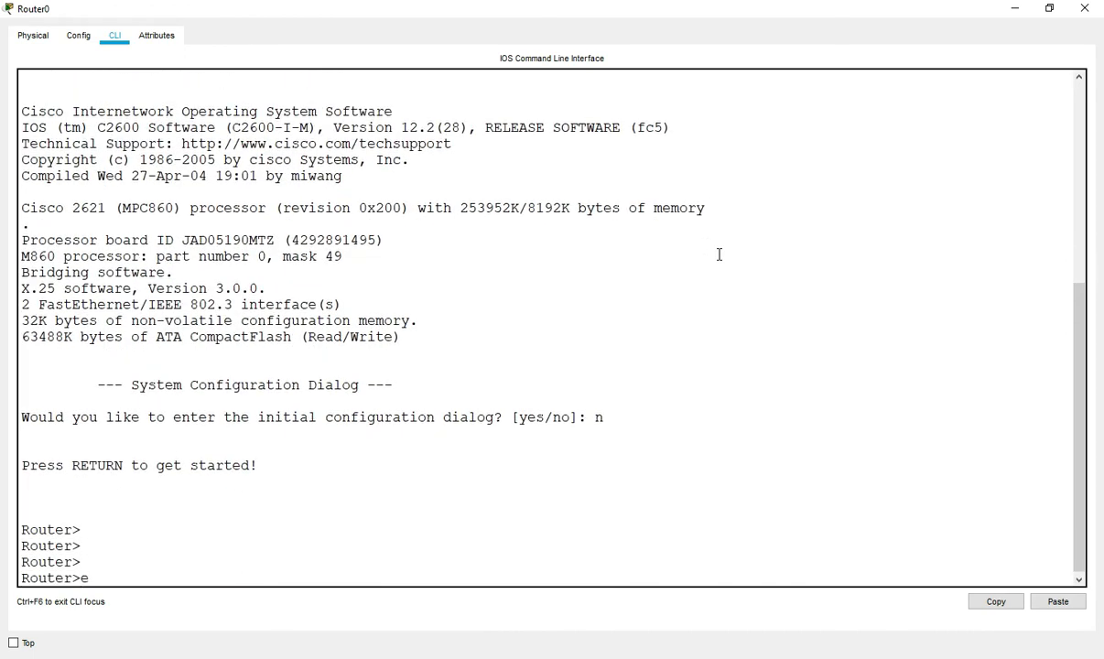
key("Tab")
key("Return")
key("Return")
key("Return")
key("Return")
key("Return")
key("Return")
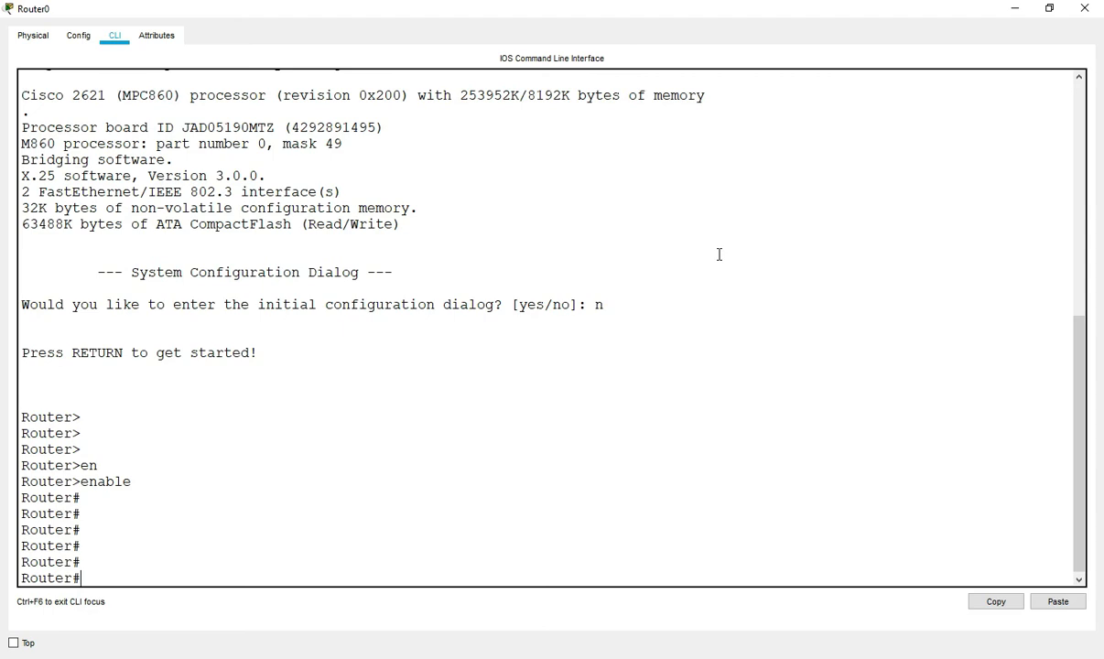
Enter global configuration mode from the terminal with the config command
type("config")
key("Return")
key("Return")
key("Return")
key("Return")
Set the router's hostname to R1
type("ho")
key("Tab")
type("R1")
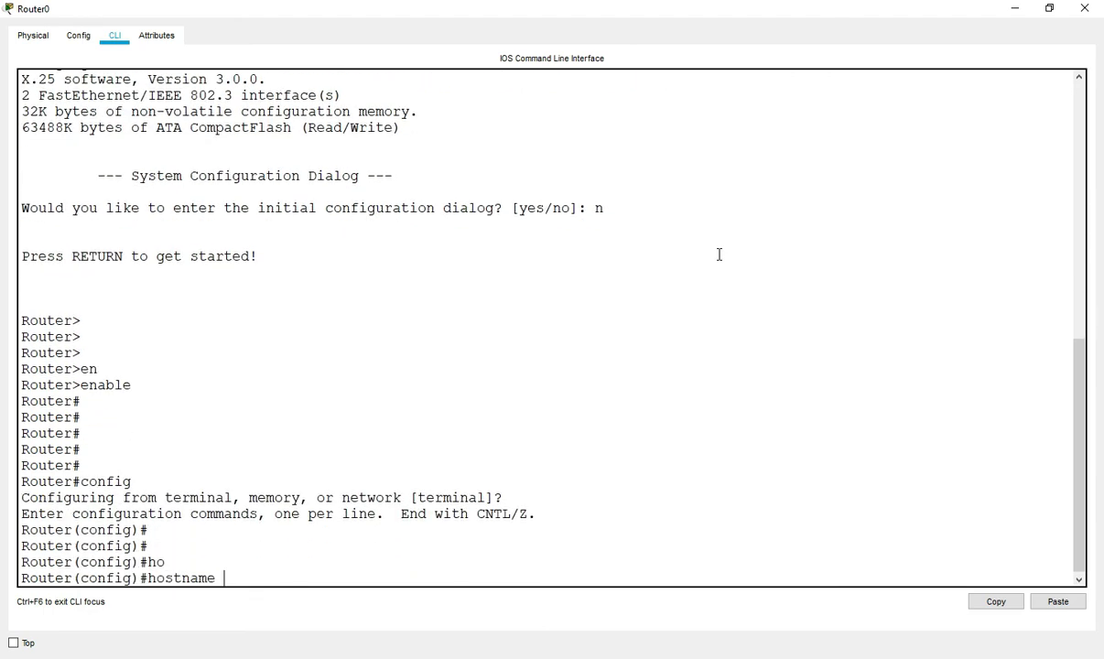
key("Return")
key("Return")
key("Return")
key("Return")
Set the message-of-the-day banner to "Welcome in CCNA", using # as the delimiter
type("ban")
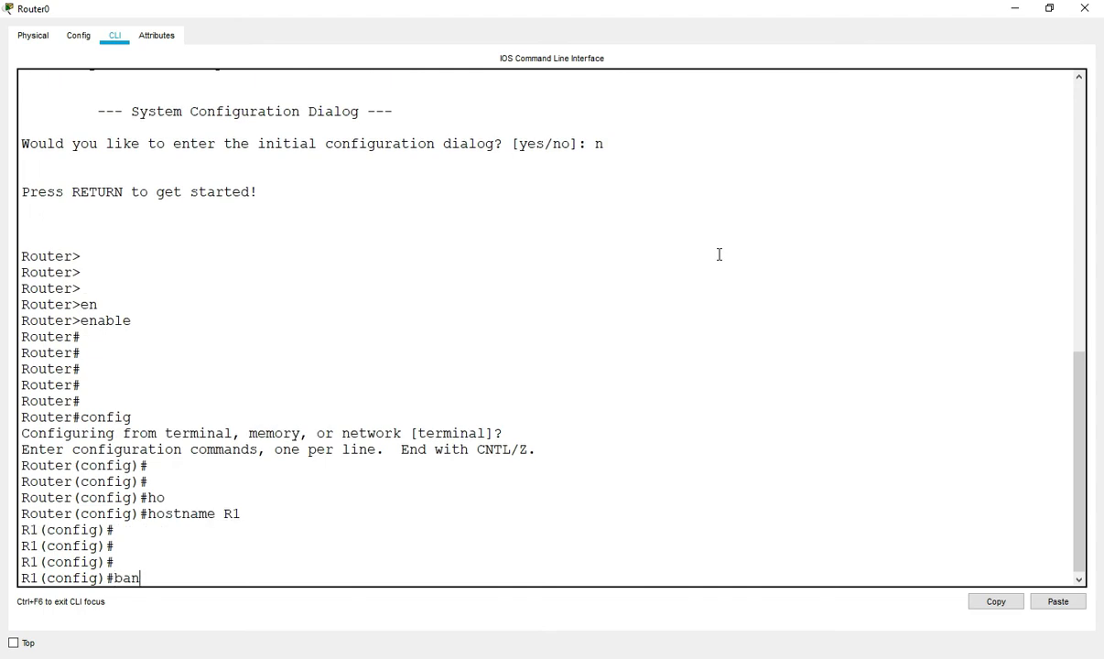
key("Tab")
type("mo")
key("Tab")
type("#")
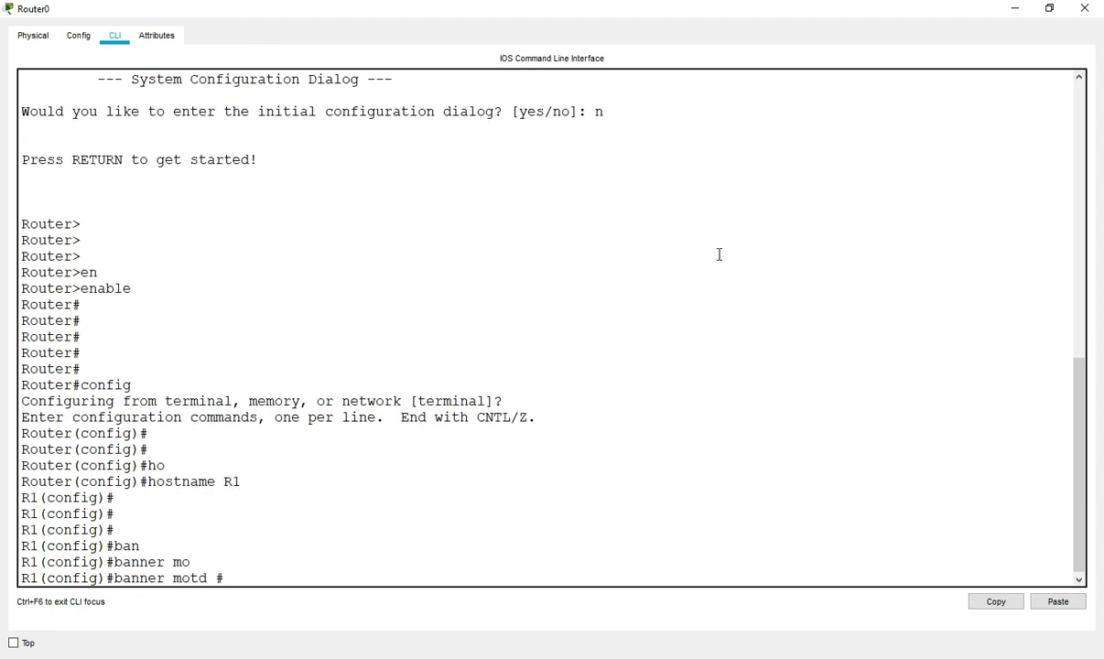
type("Welcome in CCNA#")
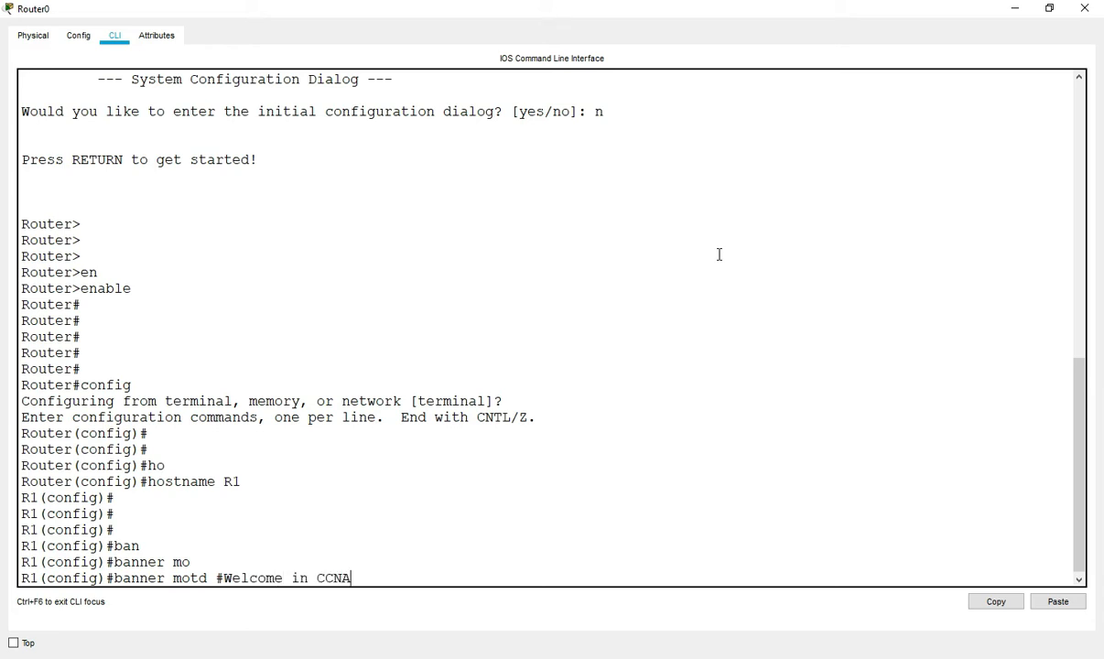
key("Return")
key("Return")
key("Return")
key("Return")
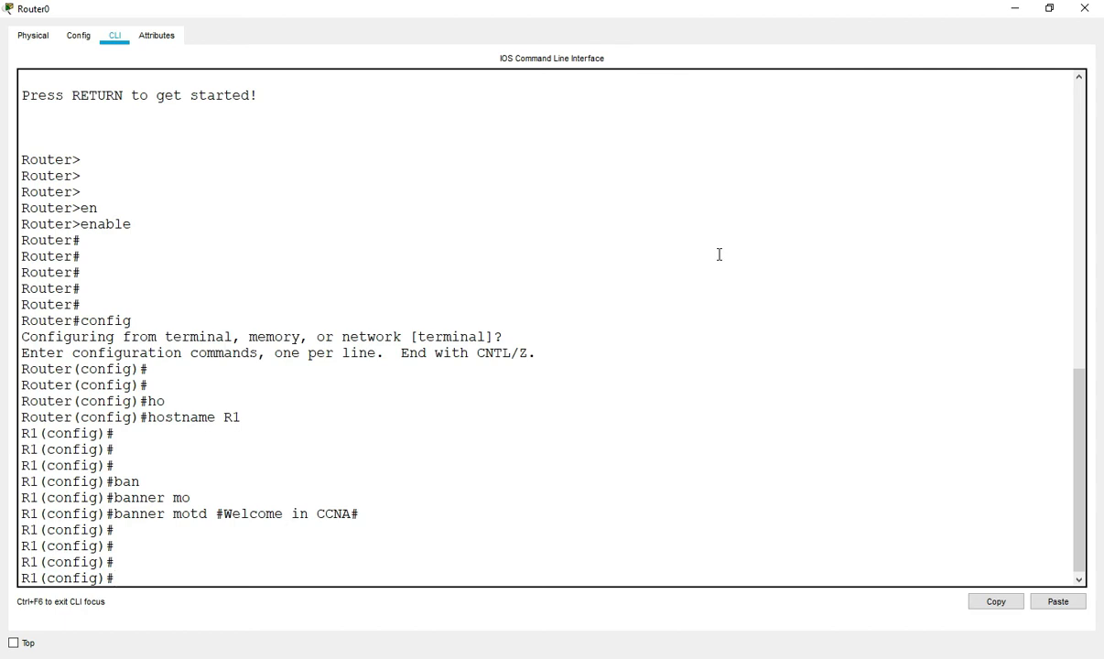
Return to privileged EXEC mode and save the running configuration with the wr command
key("Return")
key("Return")
key("ctrl+z")
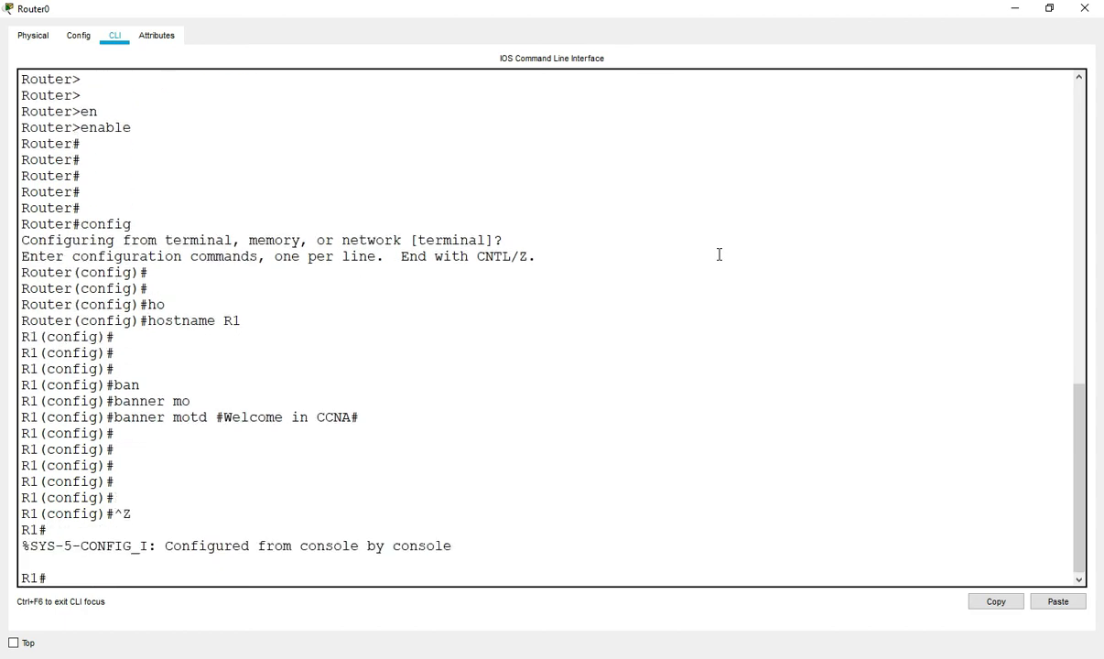
key("Return")
key("Return")
key("Return")
key("Return")
type("wr")
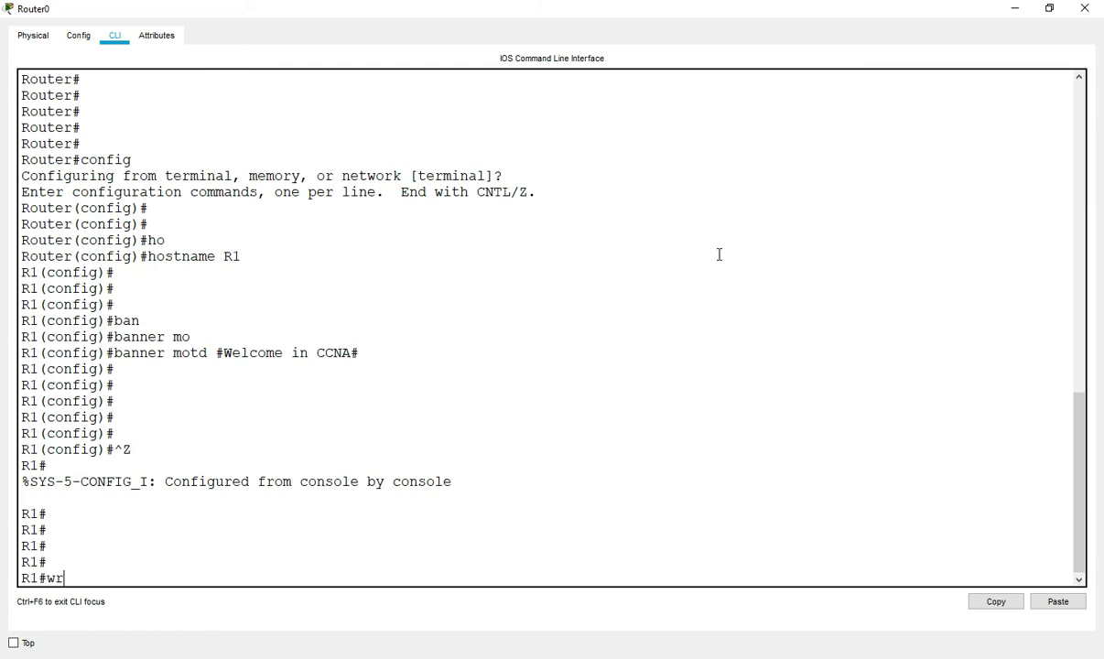
key("Return")
key("Return")
key("Return")
key("Return")
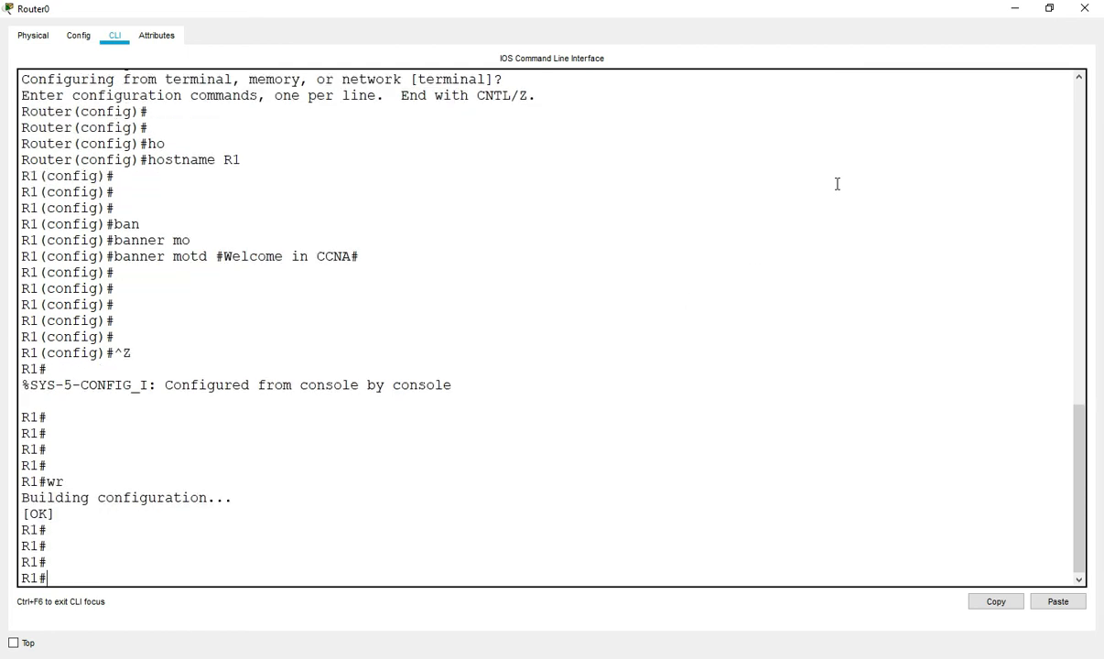
left_click_drag(25, 482, 108, 483)
left_click(108, 505)
key("Return")
key("Return")
key("Return")
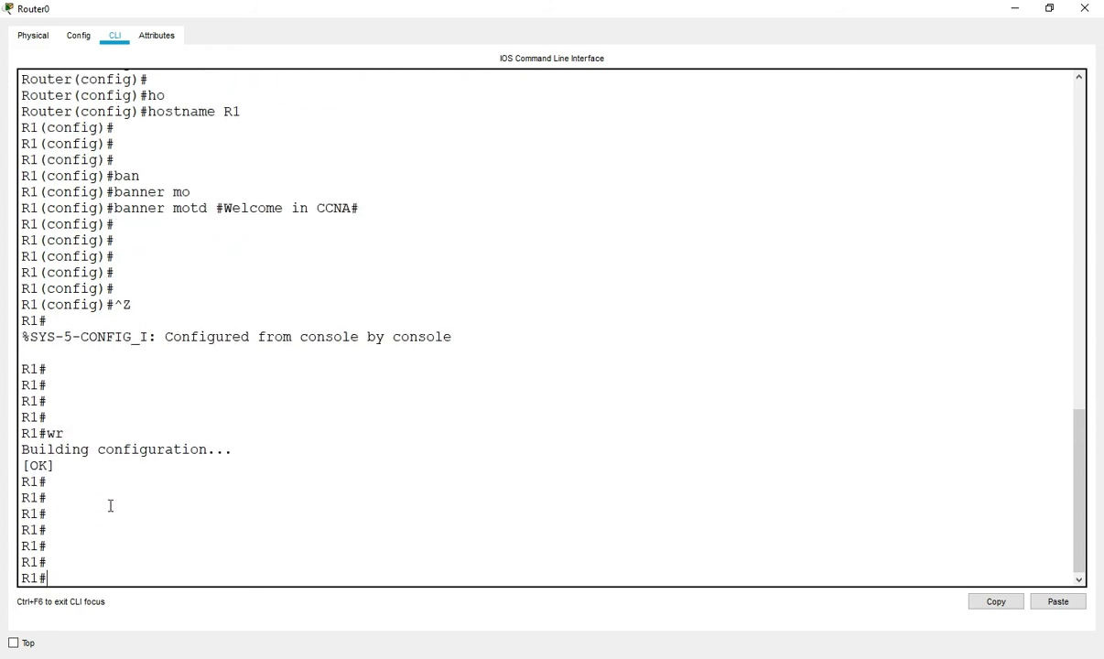
Exit the console session and start it again to check the login banner
type("exit")
key("Return")
key("Return")
key("Return")
key("Return")
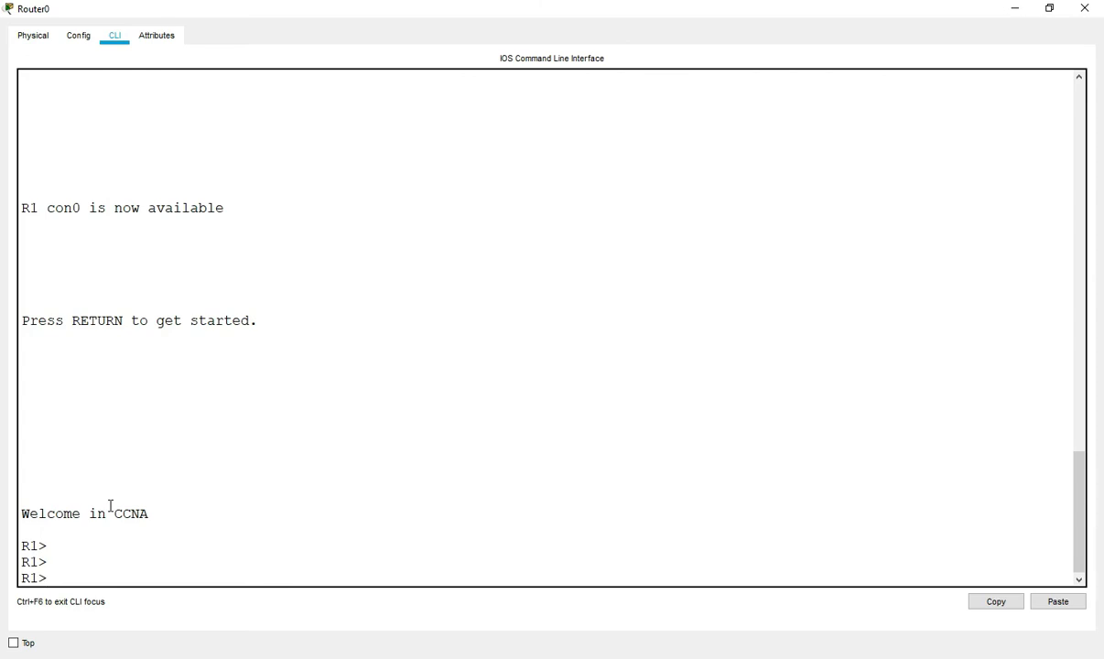
Enter privileged EXEC mode on R1 with the enable command
type("ena")
key("Tab")
key("Return")
key("Return")
key("Return")
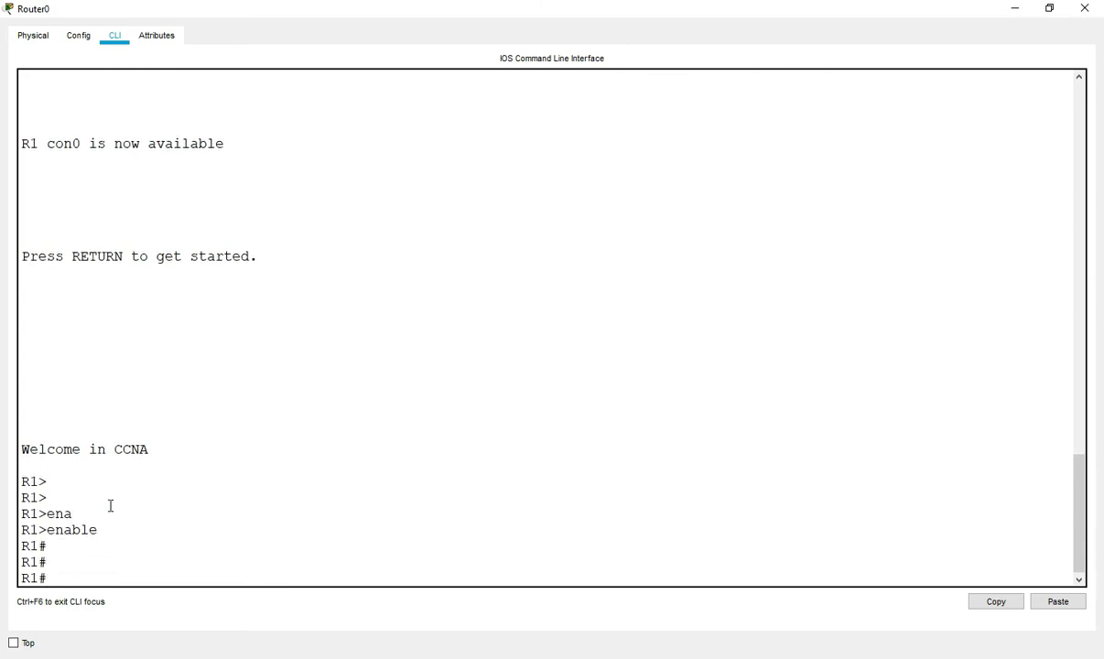
key("Return")
key("Return")
key("Return")
Enter global configuration mode on R1 and go back to privileged EXEC mode
type("config")
key("Return")
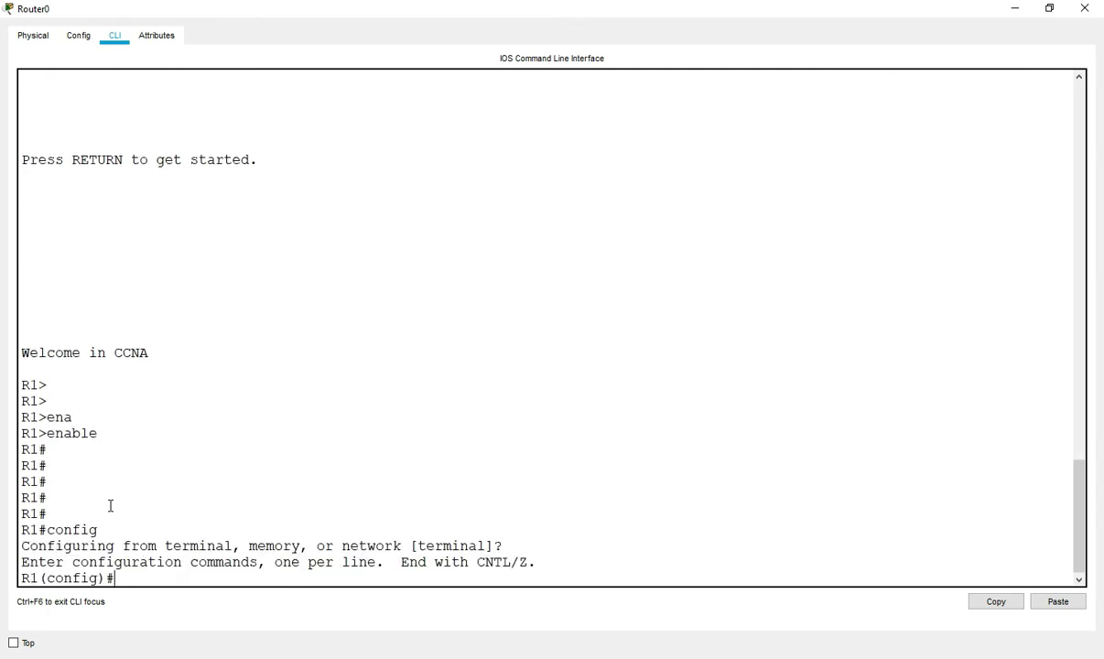
key("Return")
key("Return")
key("Return")
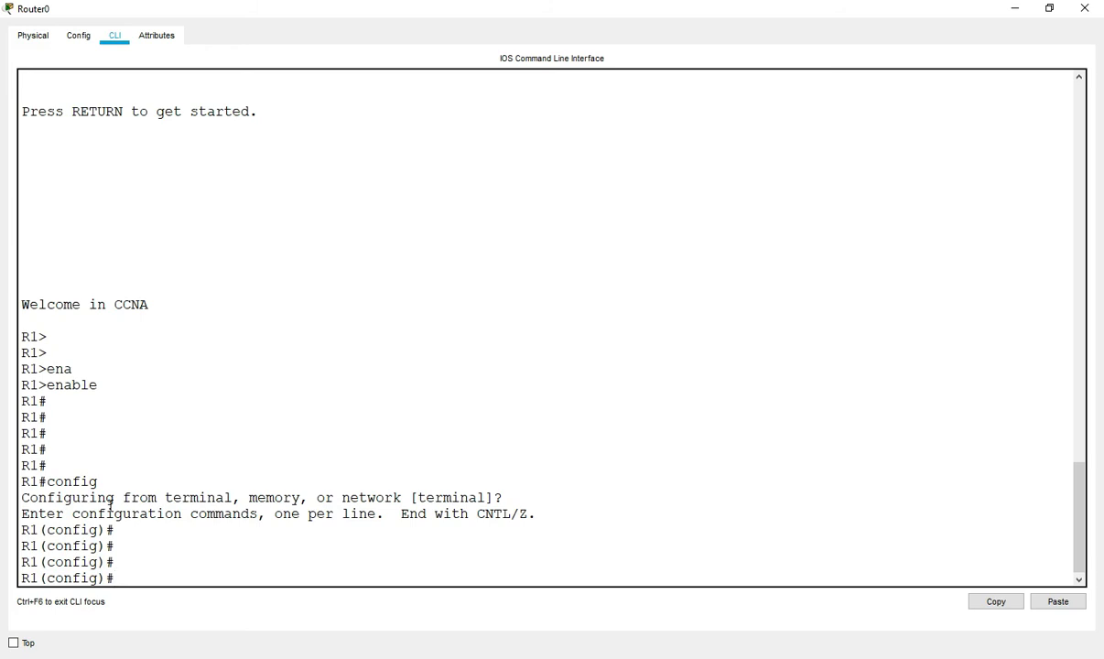
key("ctrl+z")
key("Return")
key("Return")
key("Return")
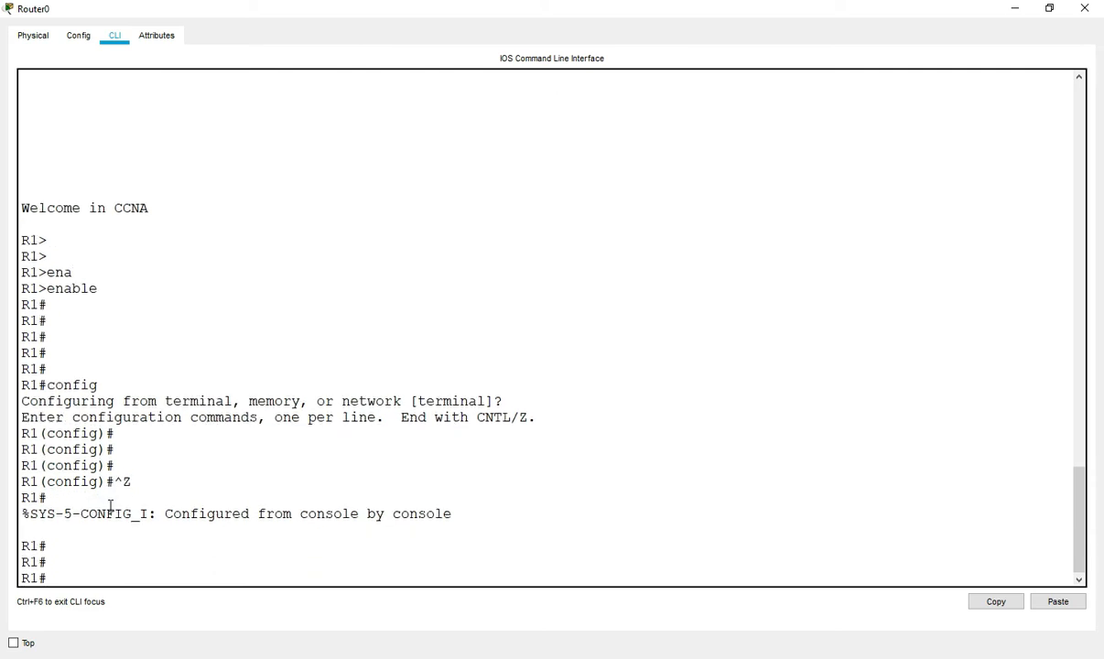
Enter global configuration mode on R1 with the config command
key("Return")
key("Return")
key("Return")
type("config")
key("Return")
key("Return")
key("Return")
key("Return")
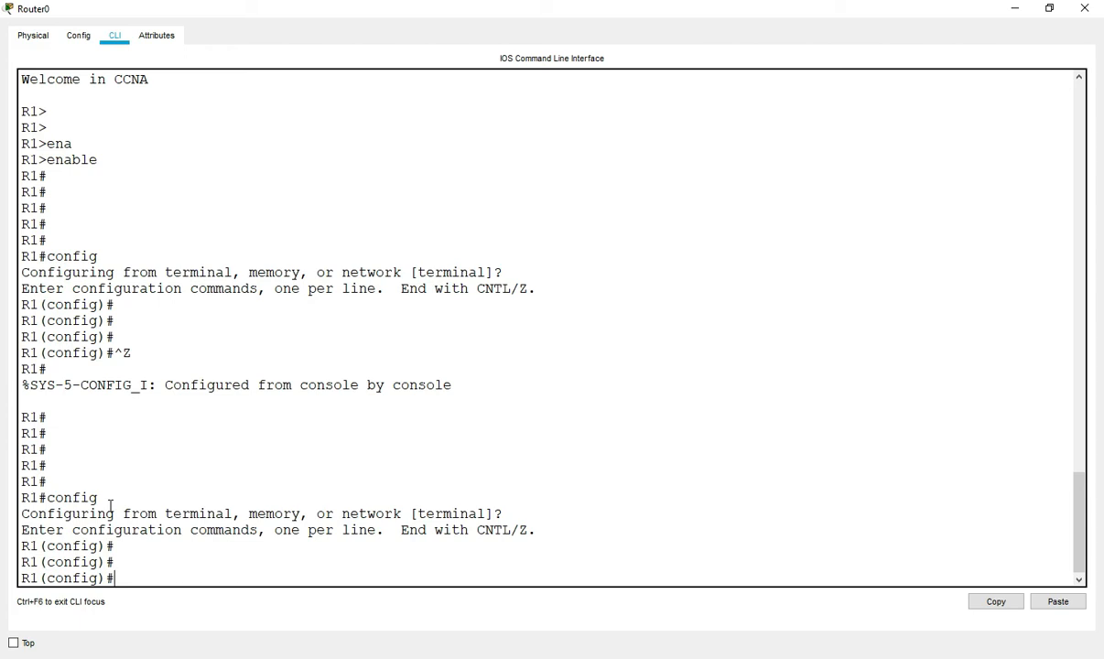
key("Return")
key("Return")
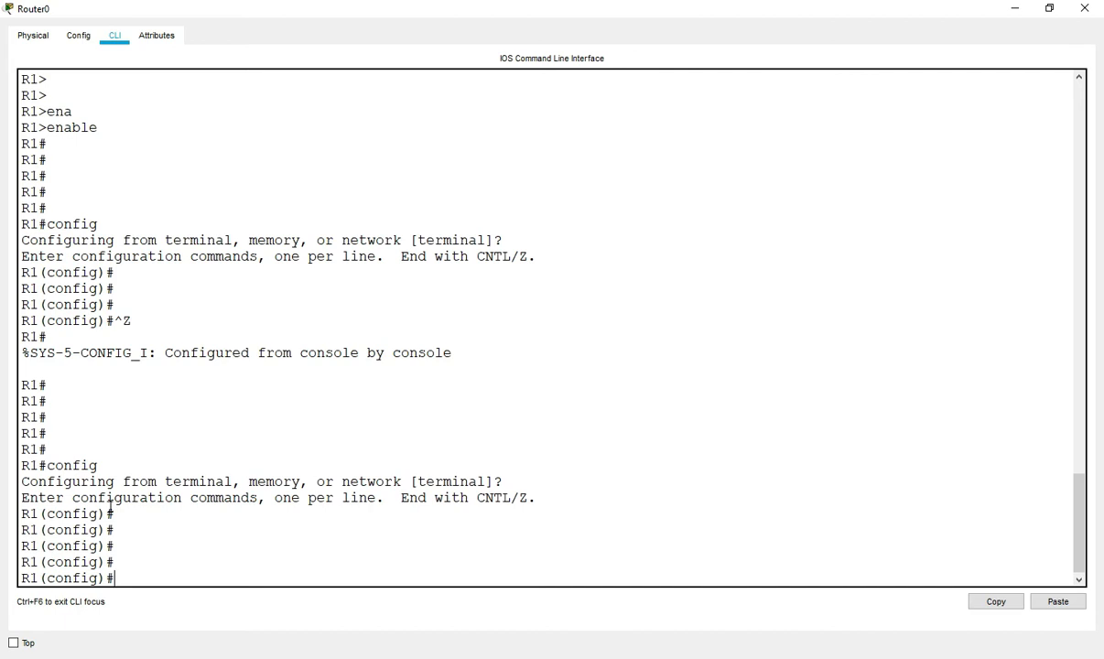
Begin an enable password command at the global configuration prompt, leaving the password value empty
type("ena")
key("Tab")
type("pas")
key("Tab")
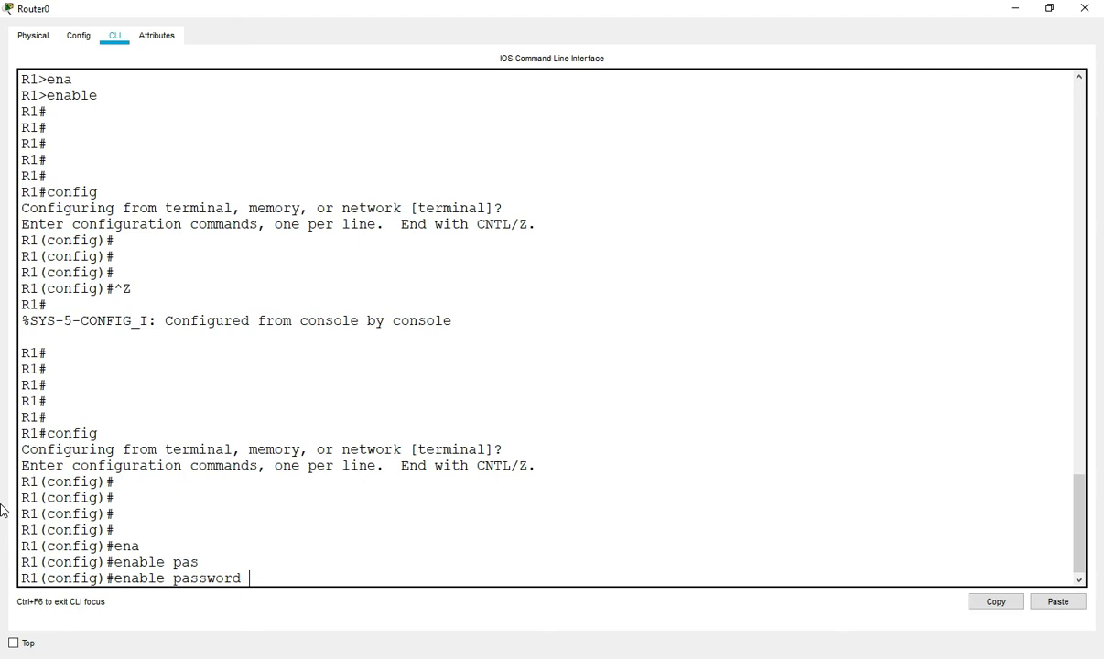
Enter a trial password in the enable password command and erase it
left_click_drag(33, 400, 88, 401)
left_click_drag(112, 577, 253, 572)
left_click(175, 577)
left_click(254, 573)
type("pankaj@123")
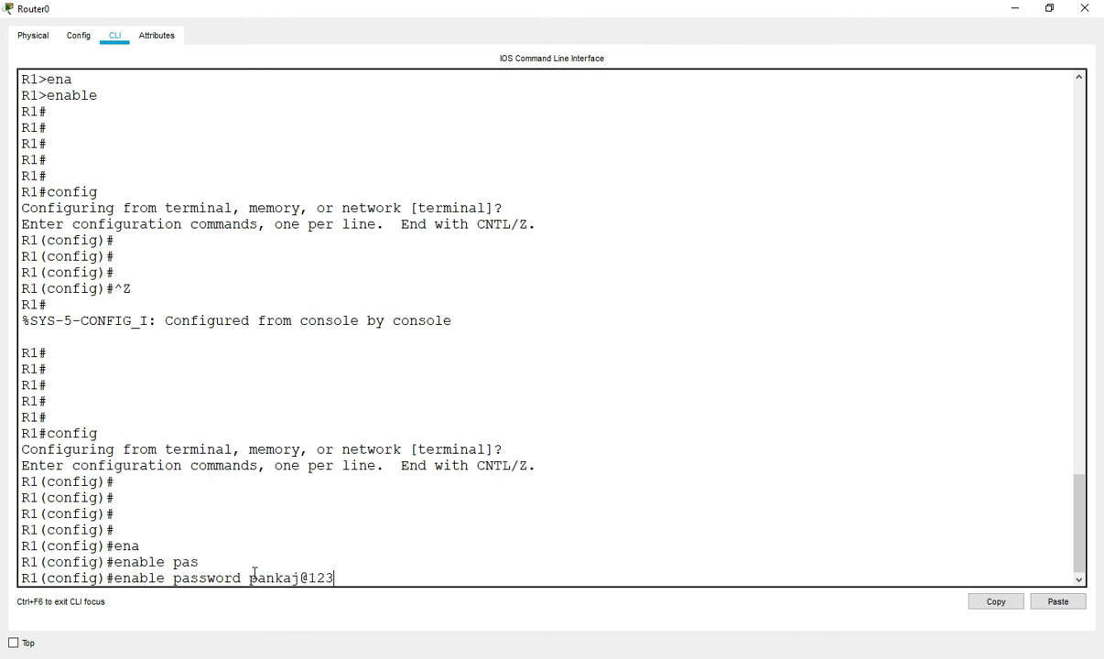
key("BackSpace")
key("BackSpace")
key("BackSpace")
key("BackSpace")
key("BackSpace")
key("BackSpace")
key("BackSpace")
key("BackSpace")
key("BackSpace")
key("BackSpace")
Complete the enable password command with the chosen enable password and run it
type("123")
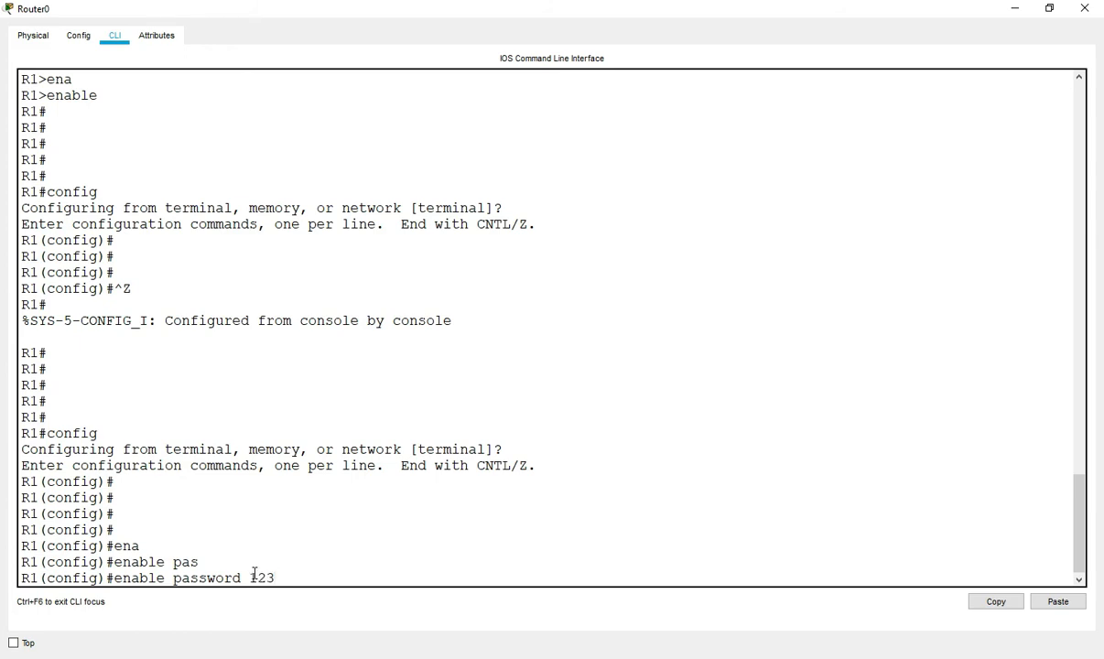
key("Return")
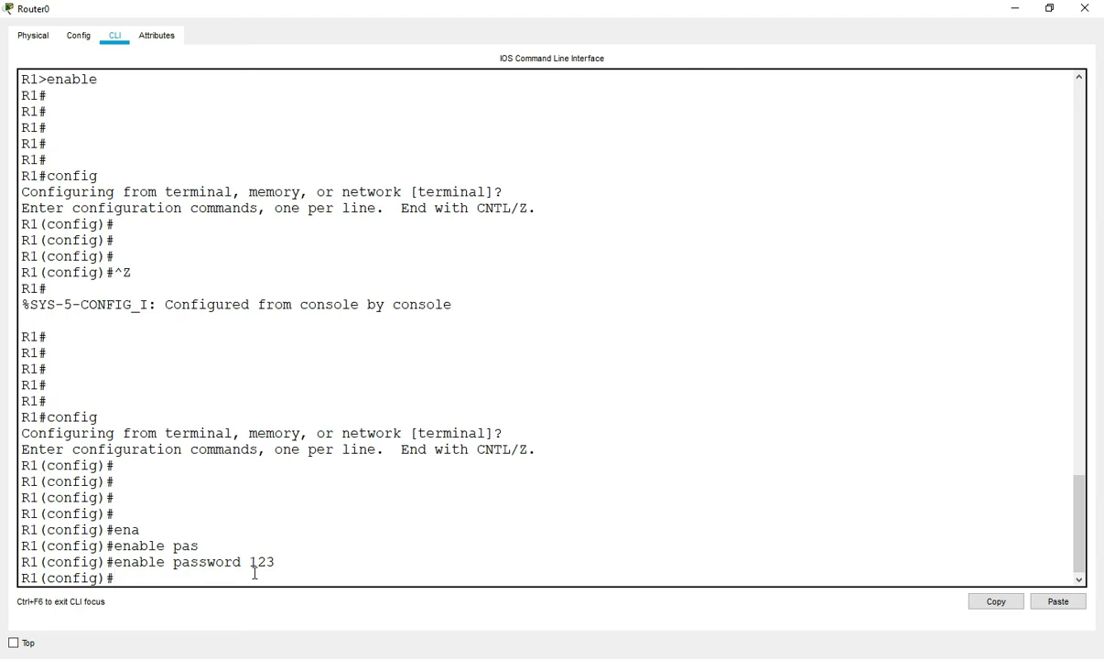
key("Return")
key("Return")
key("Return")
Exit global configuration mode, log out of R1, and start the console session again
type("exit")
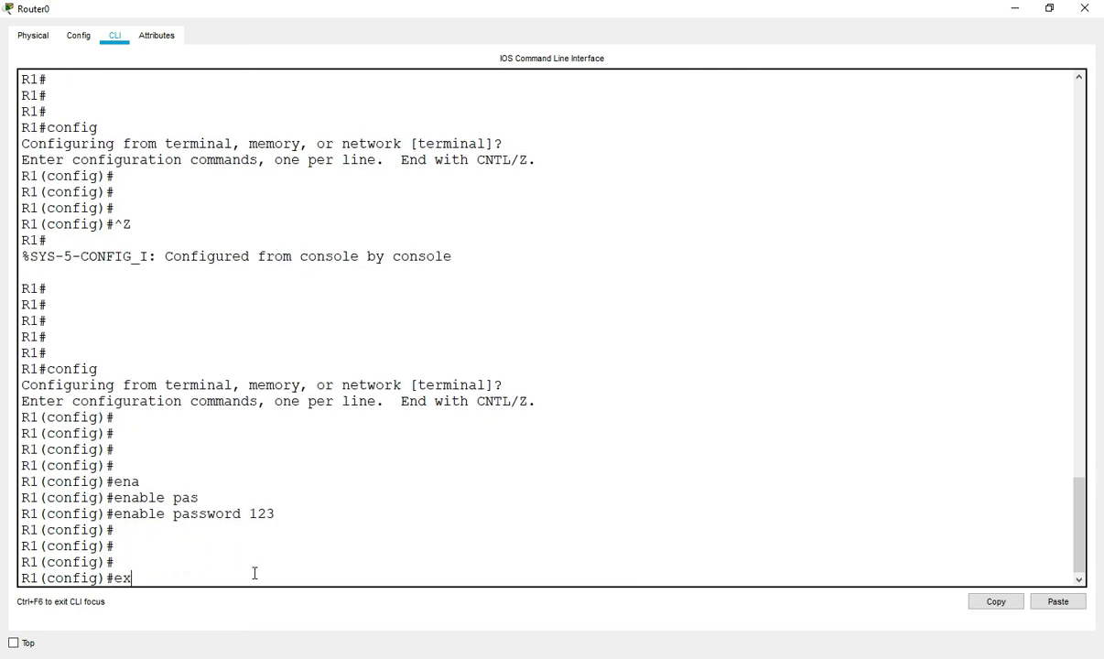
key("Return")
key("Return")
key("Return")
type("exit")
key("Return")
key("Return")
key("Return")
key("Return")
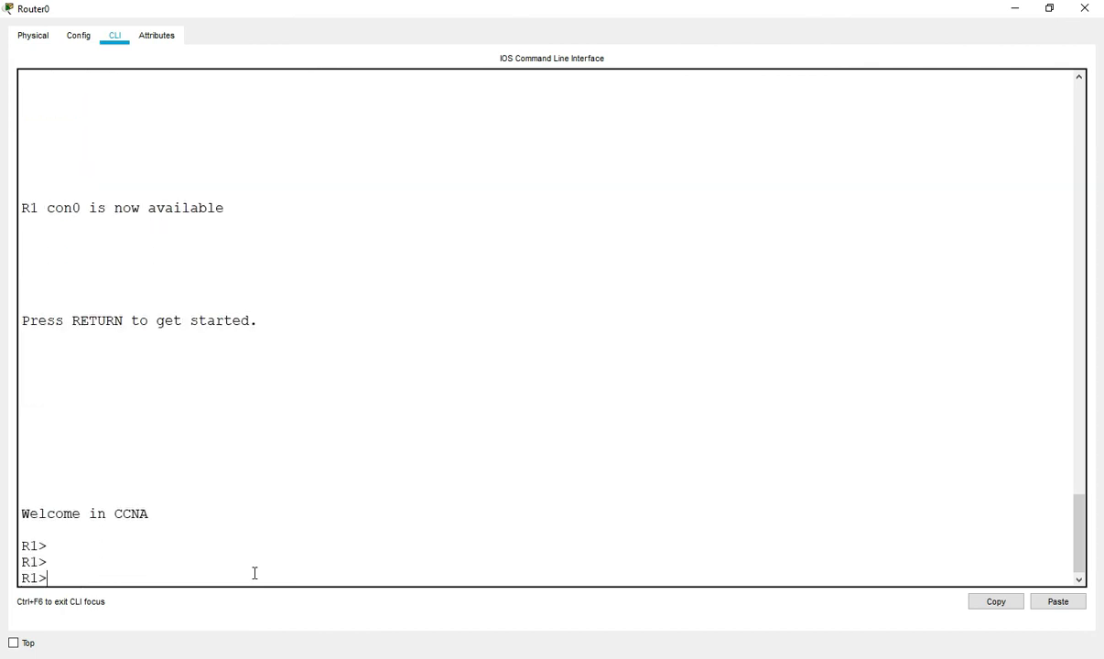
Request privileged EXEC mode with the enable command to test the enable password protection
key("Return")
key("Return")
key("Return")
type("ena")
key("Tab")
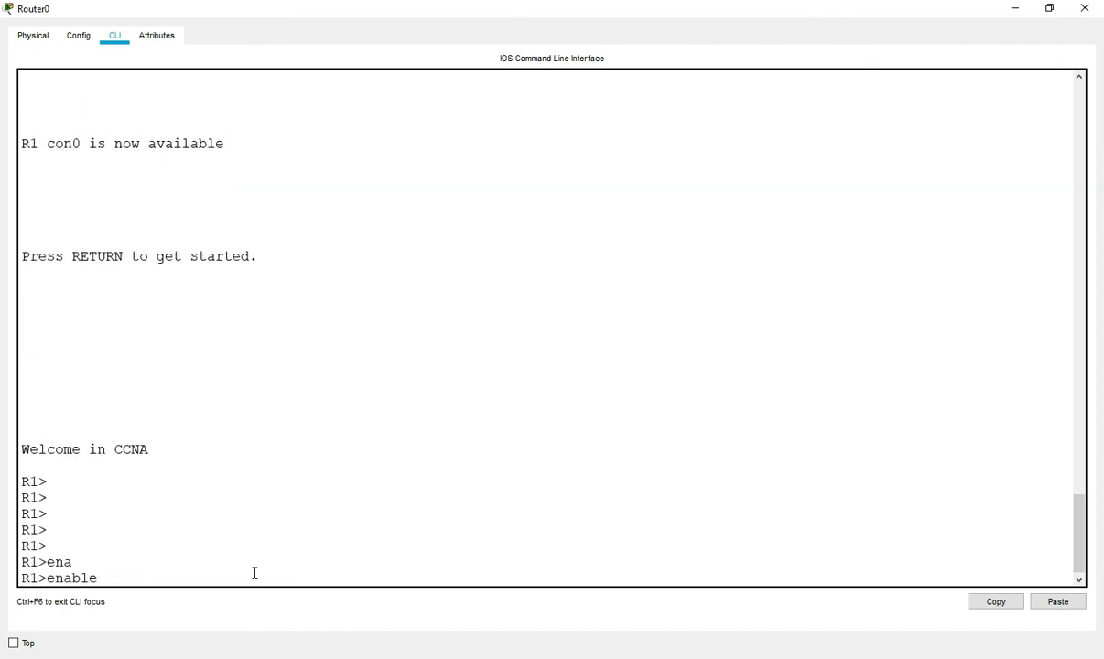
key("Return")
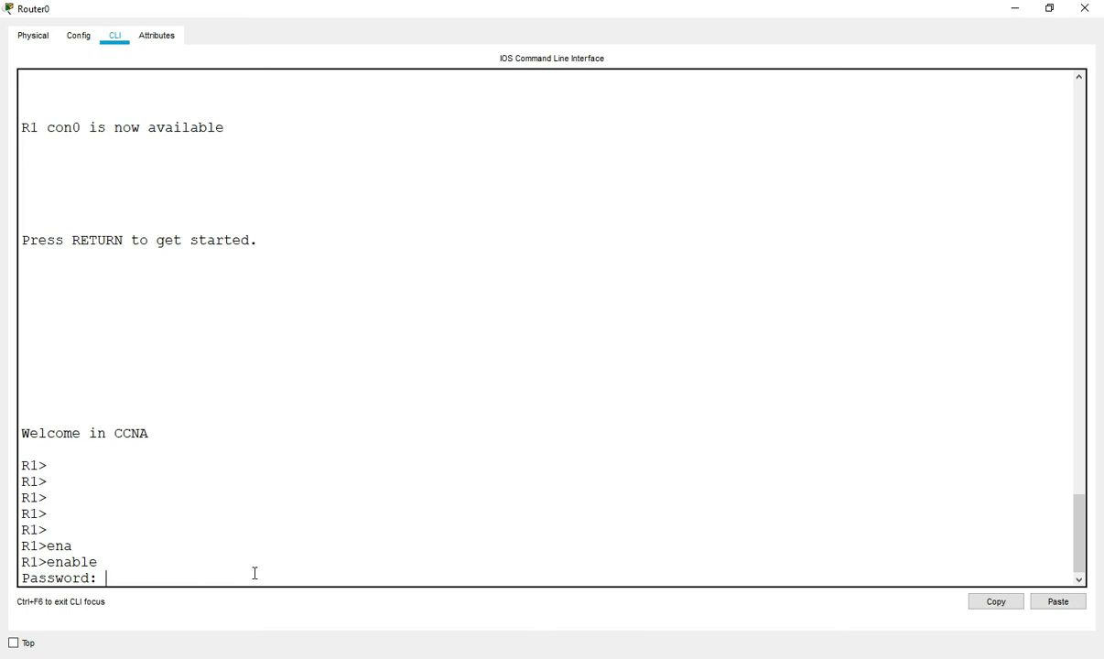
Examine the restarted console output, the enable command and the password prompt below it
scroll(139, 328, "up", 9)
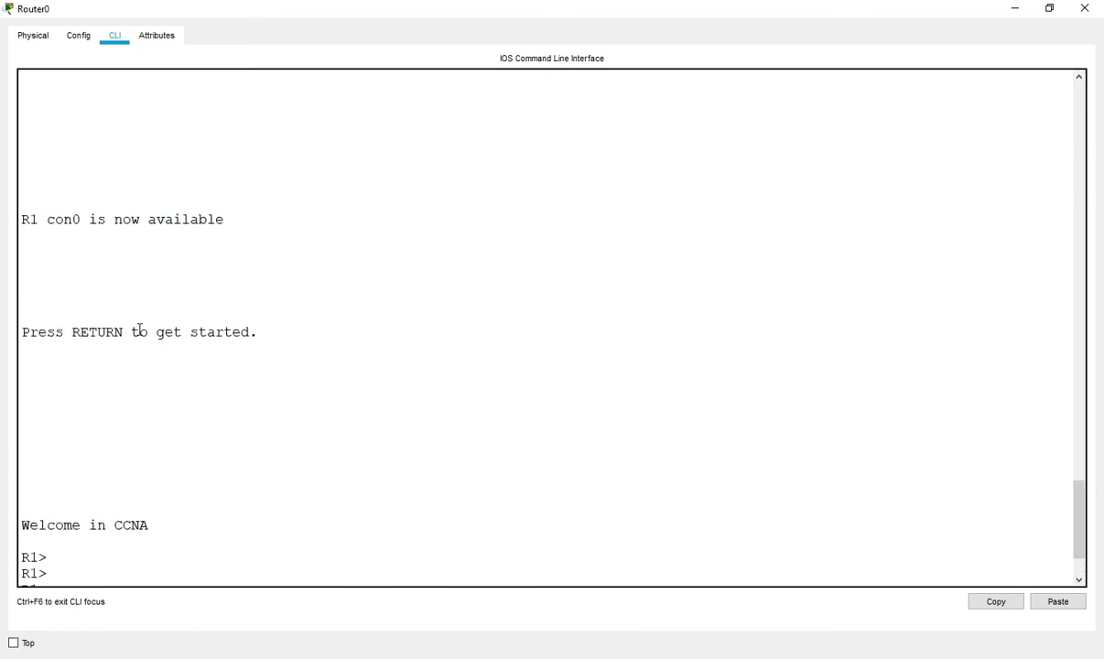
left_click_drag(239, 219, 270, 240)
scroll(269, 340, "down", 9)
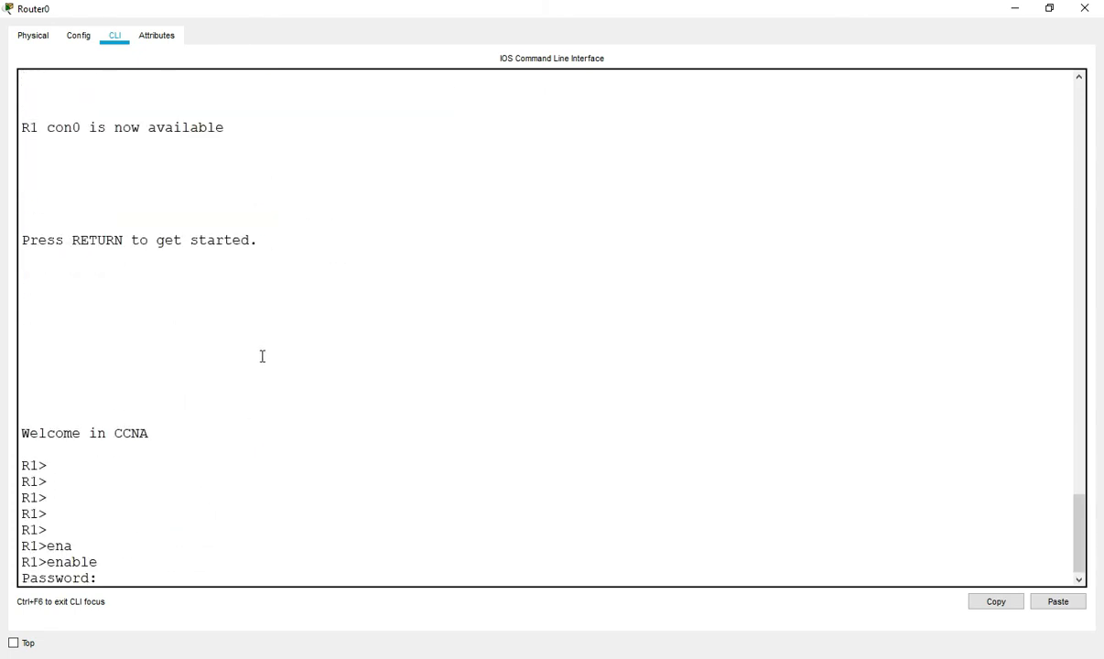
double_click(27, 509)
left_click_drag(27, 577, 145, 587)
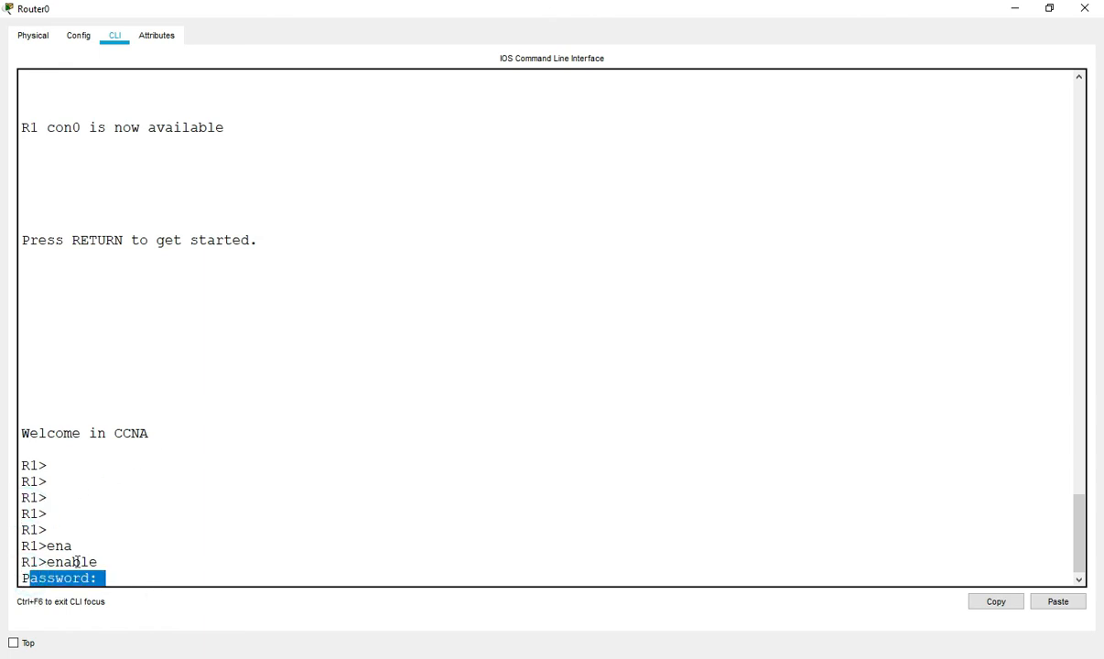
left_click(57, 562)
double_click(47, 561)
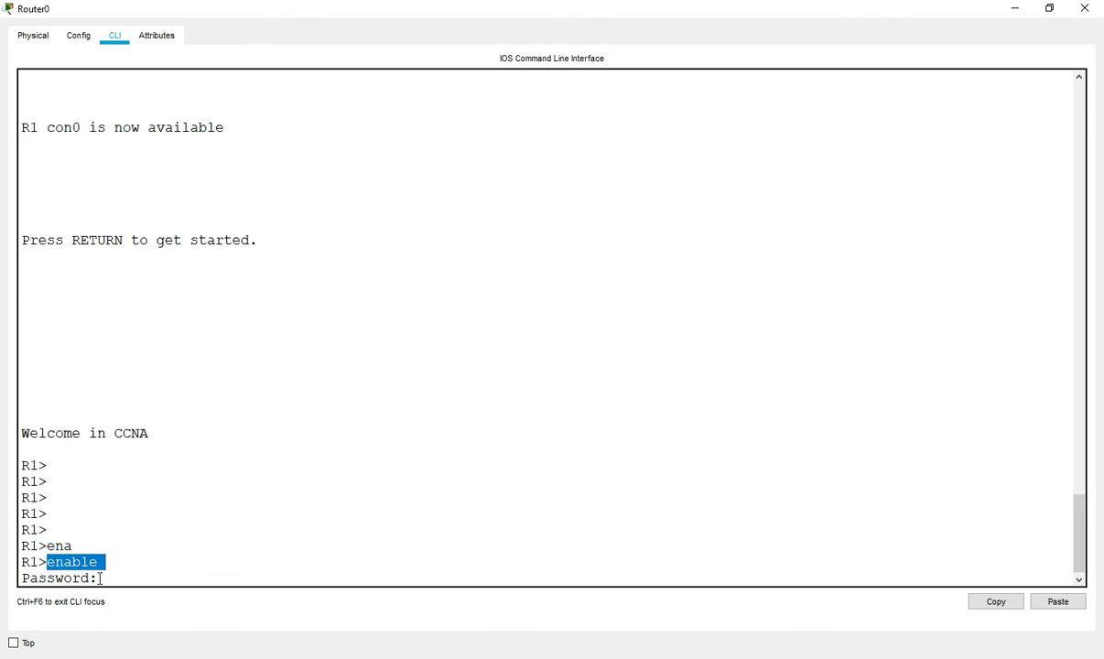
Submit three blank passwords at the enable password prompt to test the privileged mode protection
left_click(100, 577)
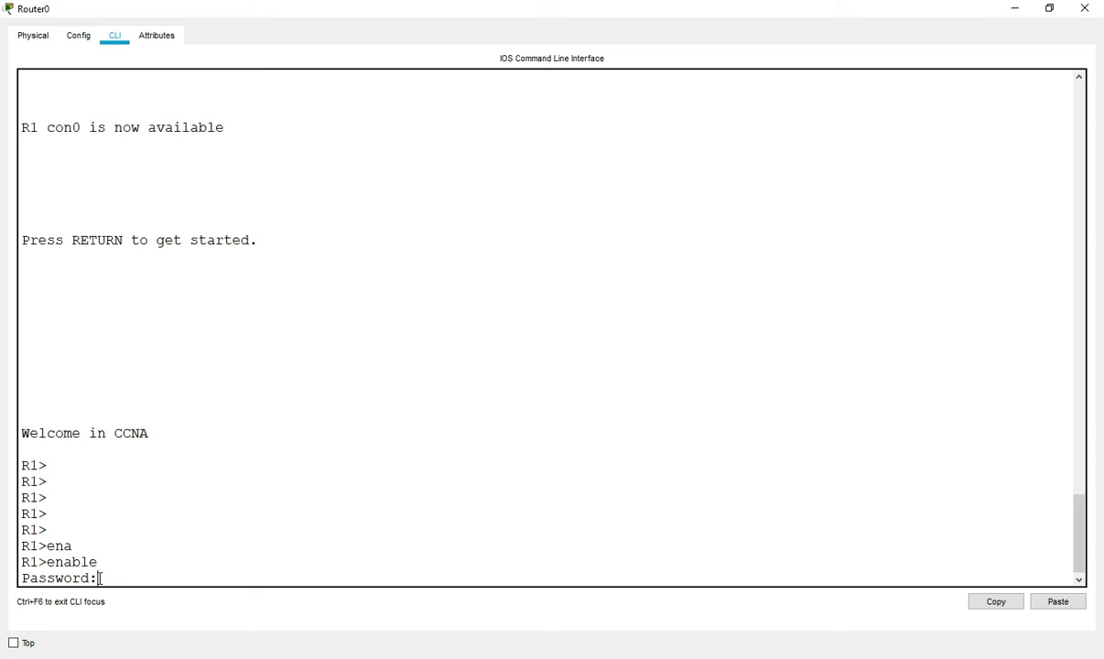
key("Return")
key("Return")
key("Return")
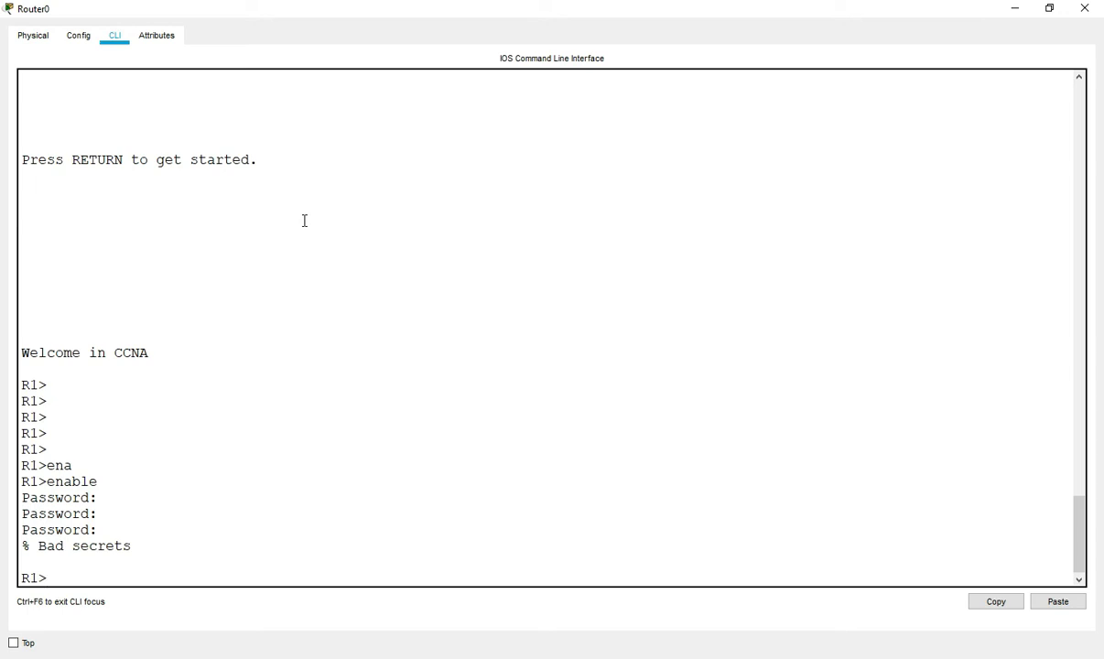
Request privileged EXEC mode again with the enable command and repeat the test with three more blank passwords
type("en")
key("Tab")
key("Return")
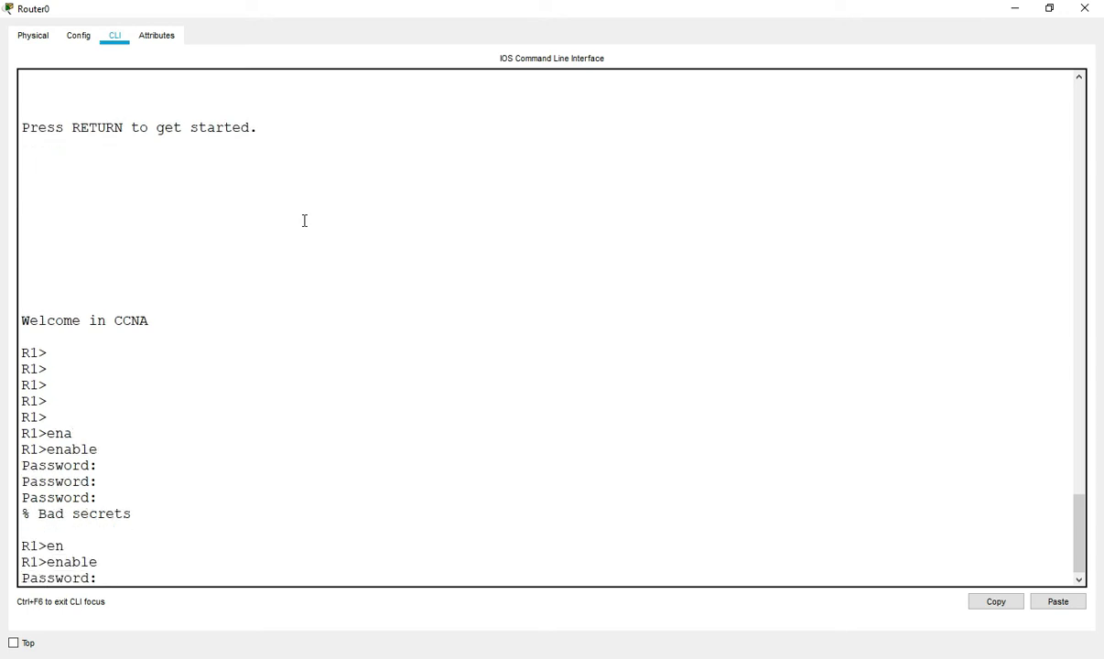
key("Return")
key("Return")
key("Return")
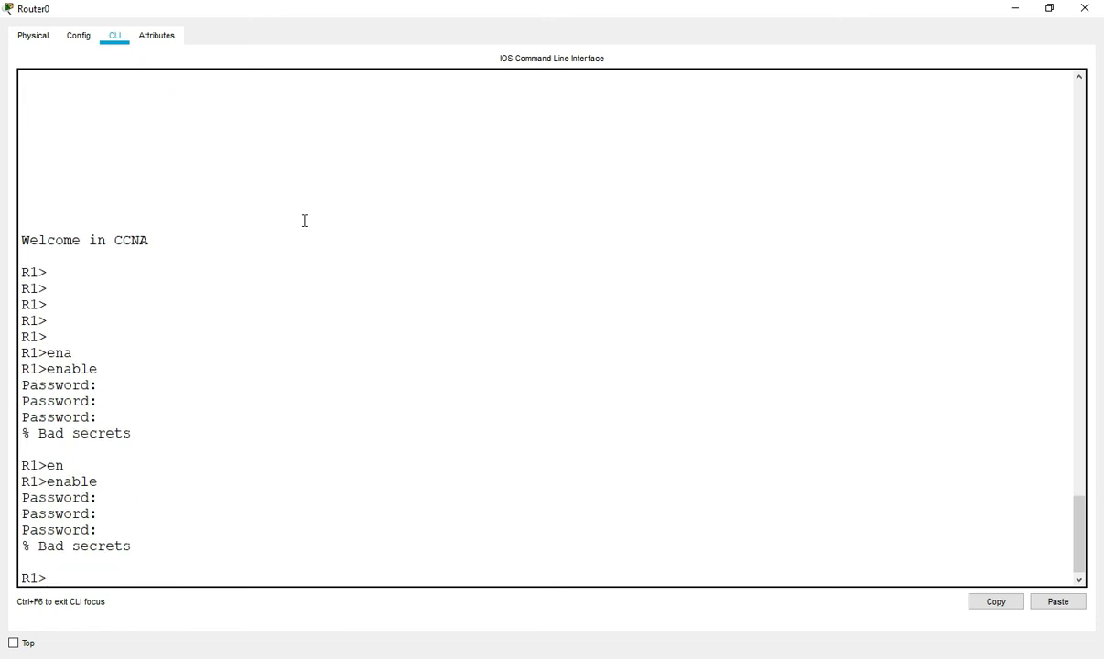
Run the enable command once more and enter the configured enable password to reach privileged EXEC mode
type("en")
key("Tab")
key("Return")
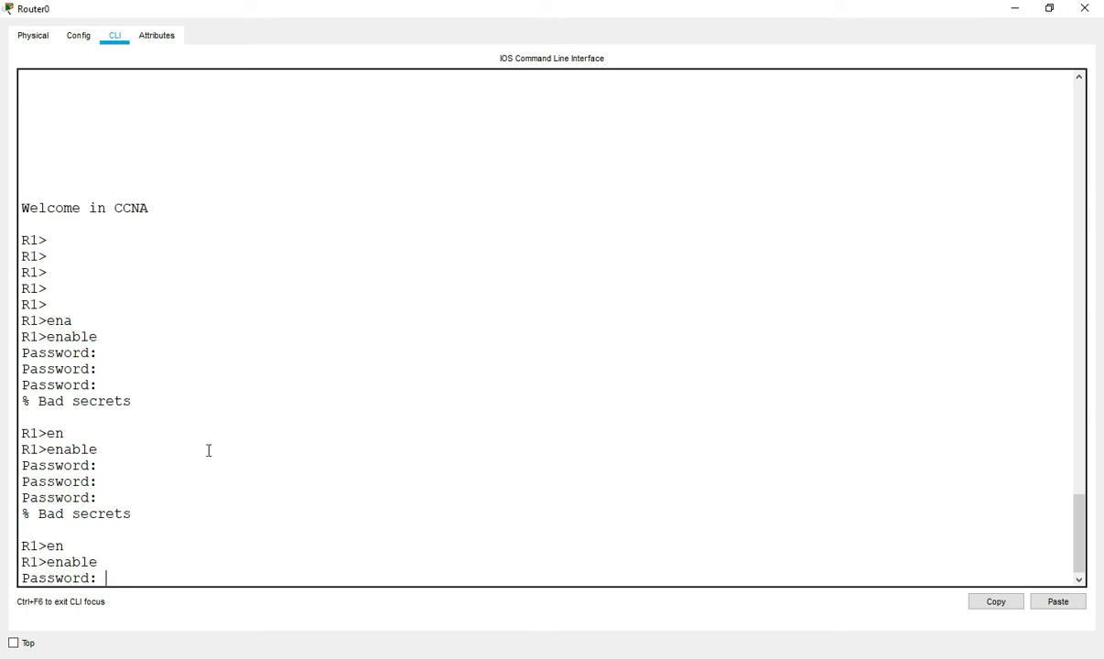
left_click(106, 577)
key("Return")
key("Return")
key("Return")
key("Return")
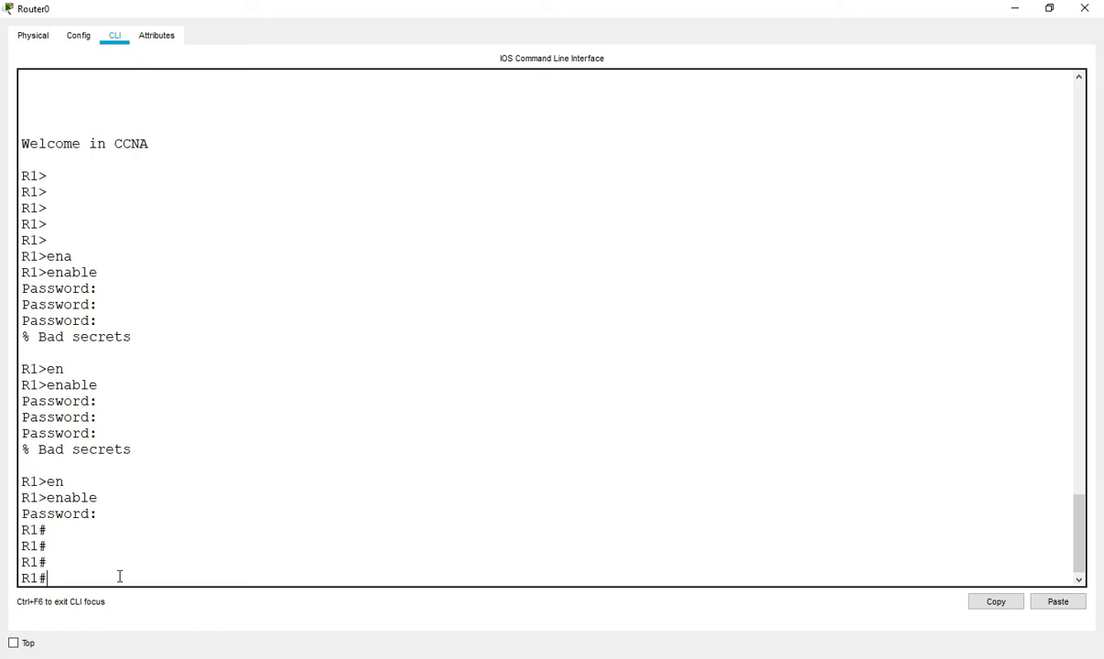
key("Return")
key("Return")
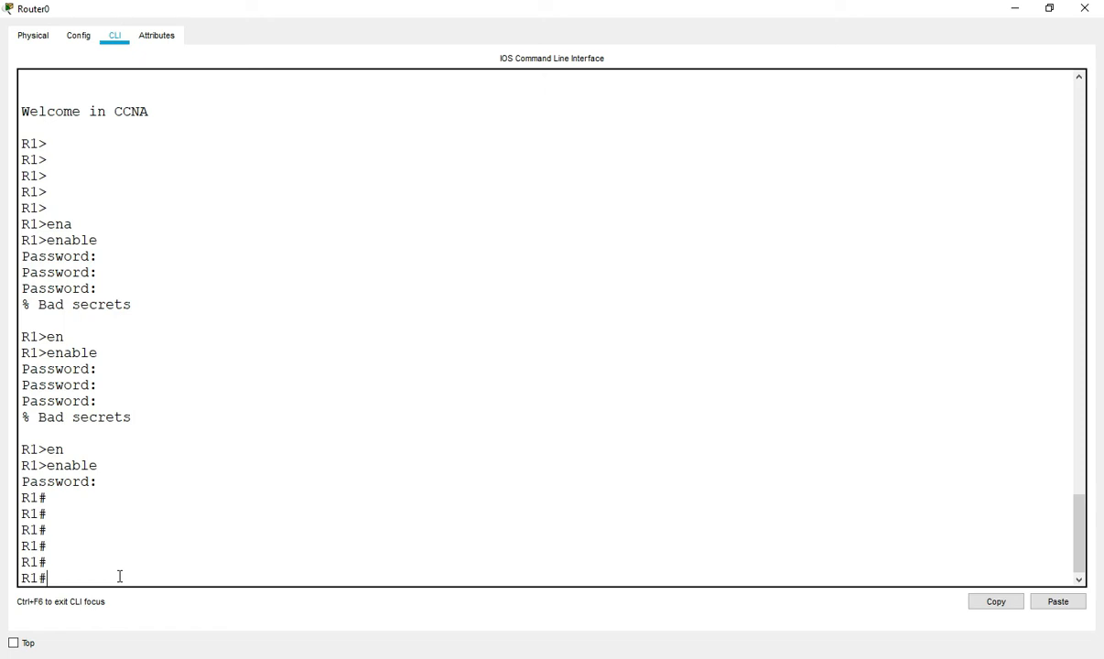
key("Return")
key("Return")
key("Return")
key("Return")
key("Return")
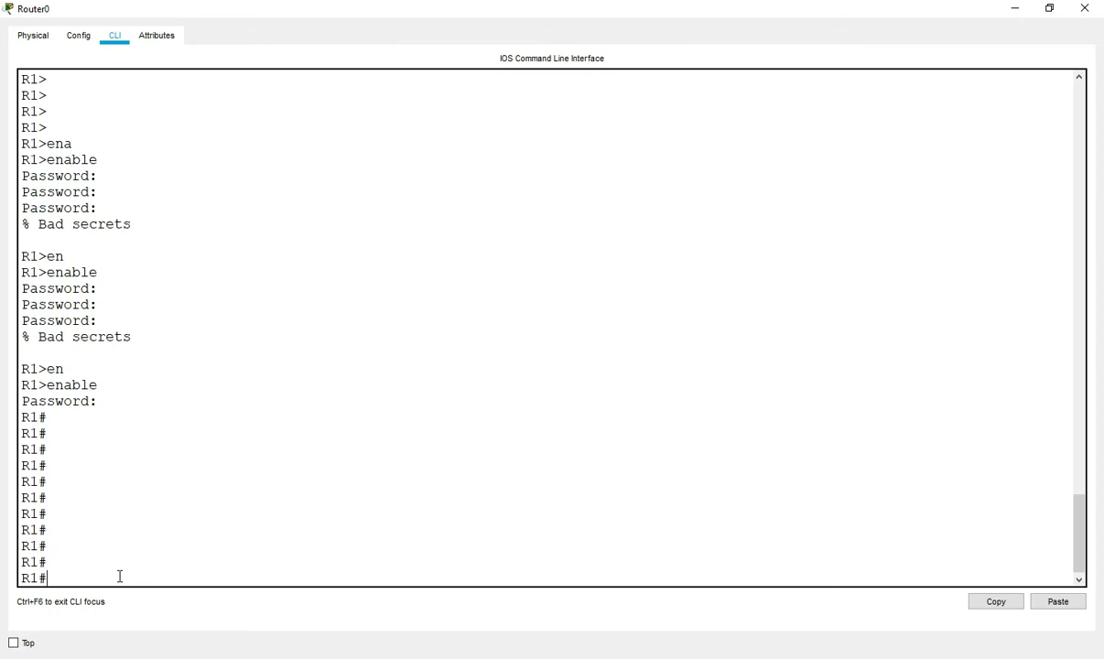
Review the enable password command entered earlier in the console history, including its password value
scroll(143, 387, "up", 15)
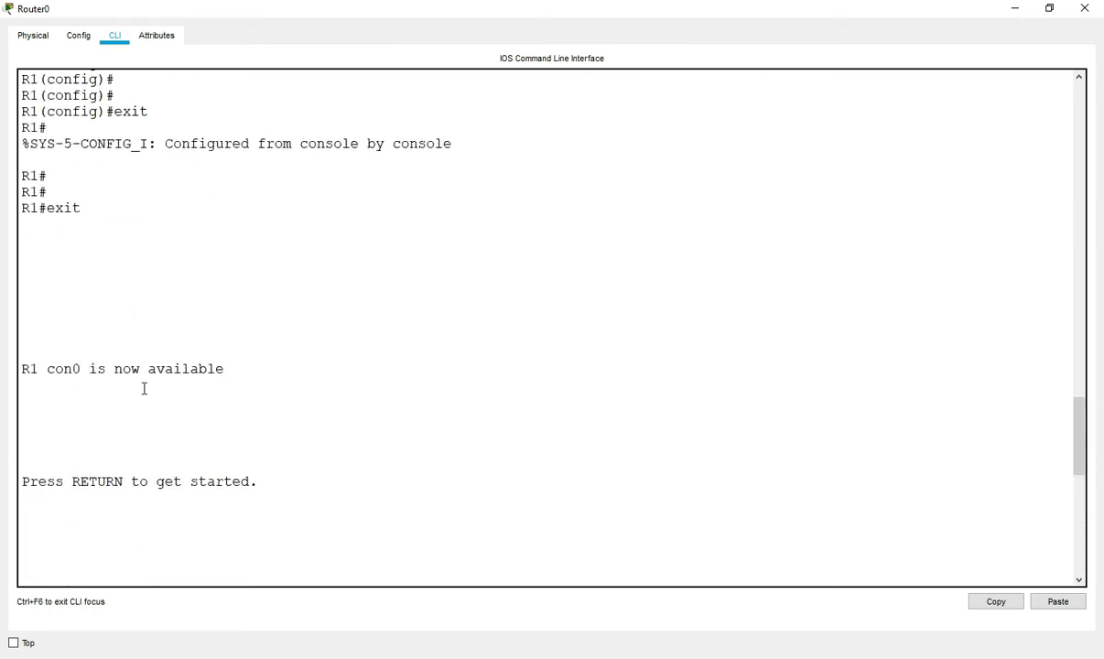
scroll(144, 388, "up", 20)
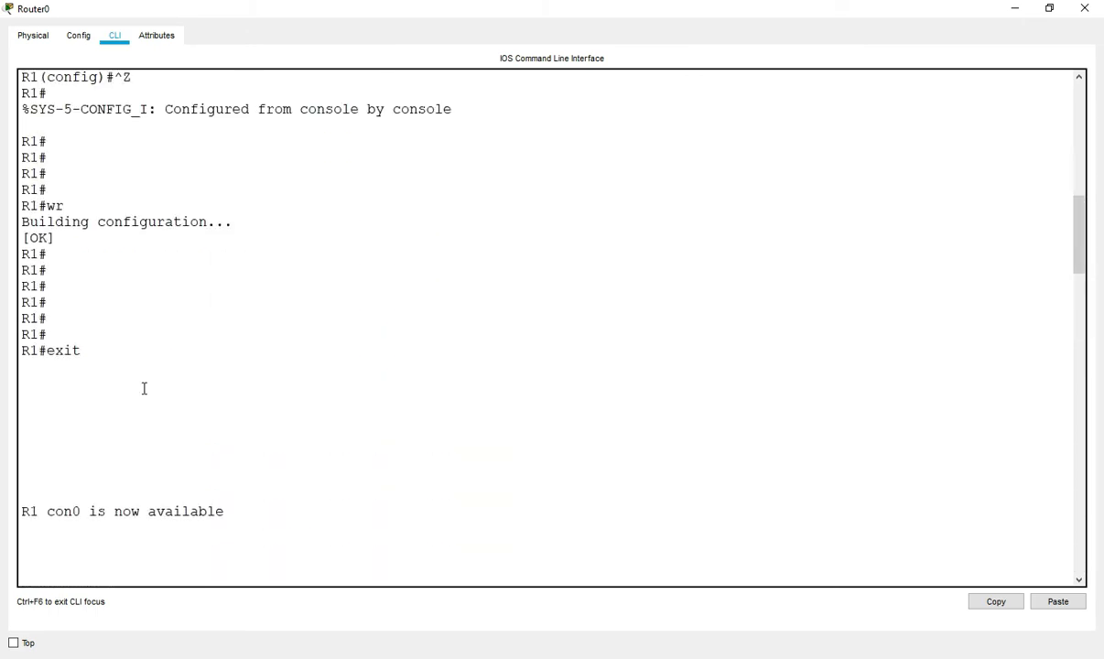
scroll(150, 325, "down", 20)
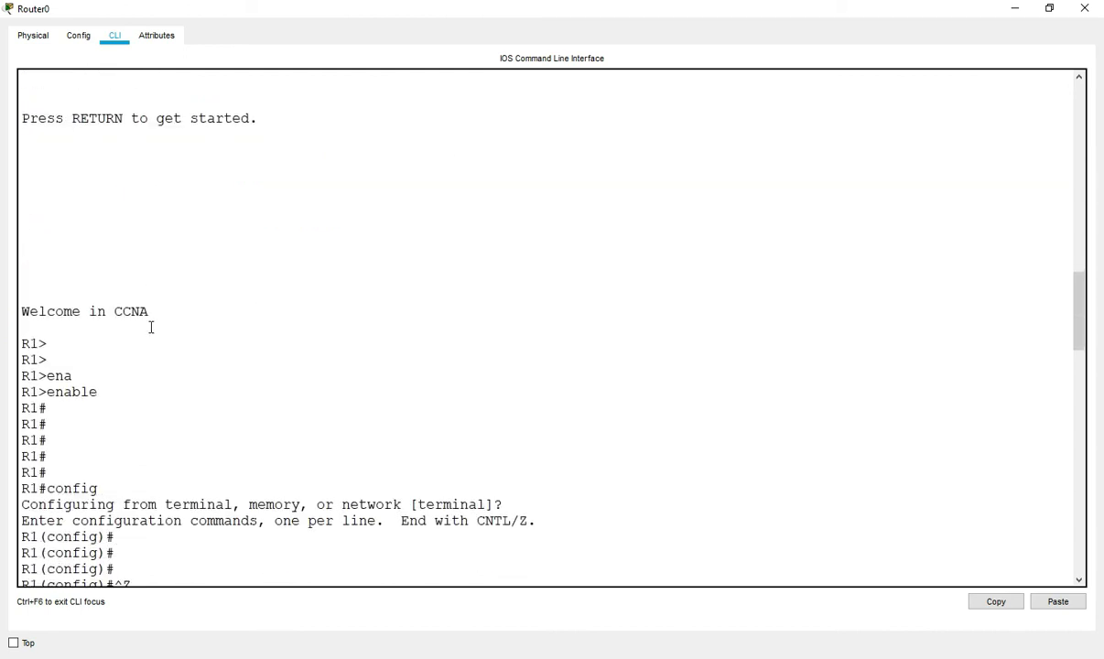
scroll(151, 328, "down", 4)
left_click_drag(114, 322, 284, 326)
left_click(154, 327)
left_click(190, 331)
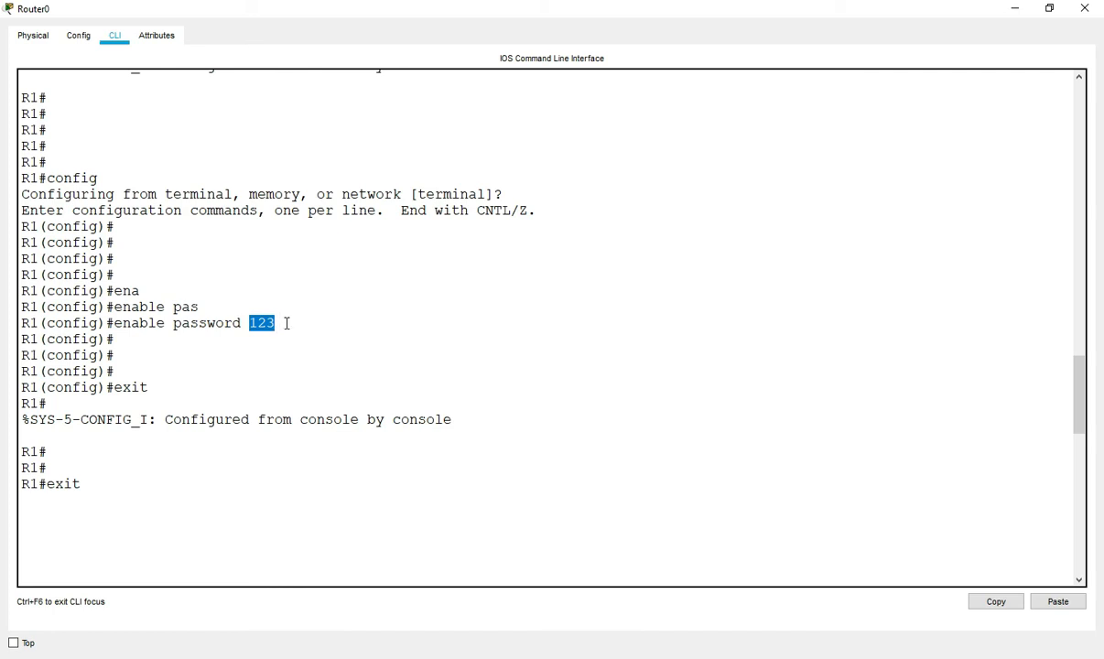
left_click(283, 324)
left_click_drag(242, 322, 276, 324)
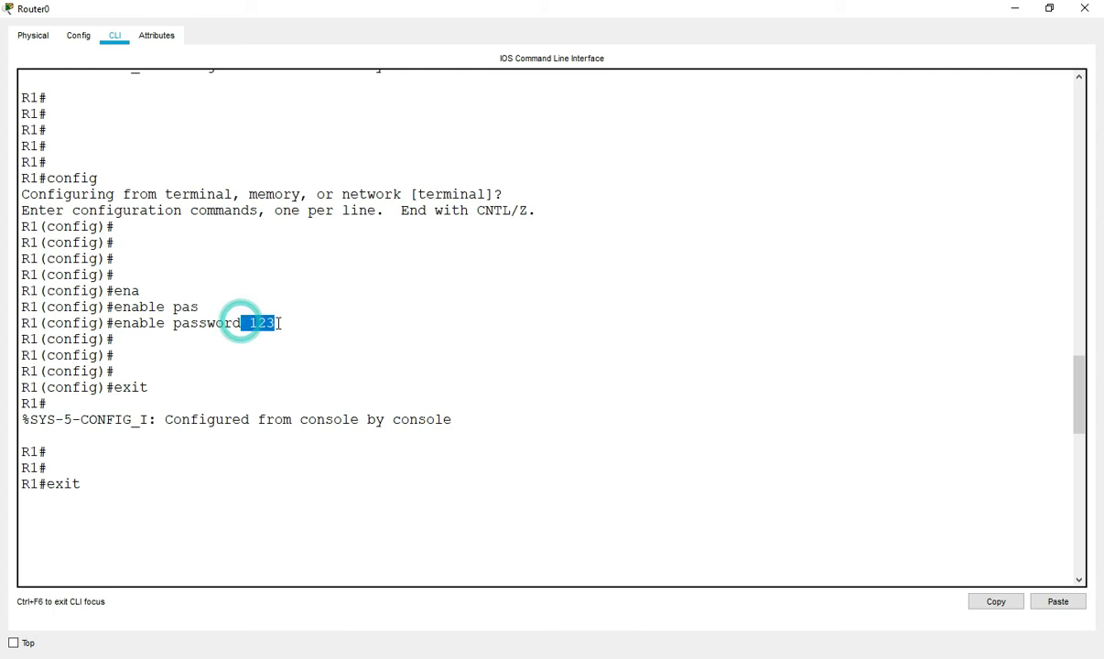
left_click(284, 335)
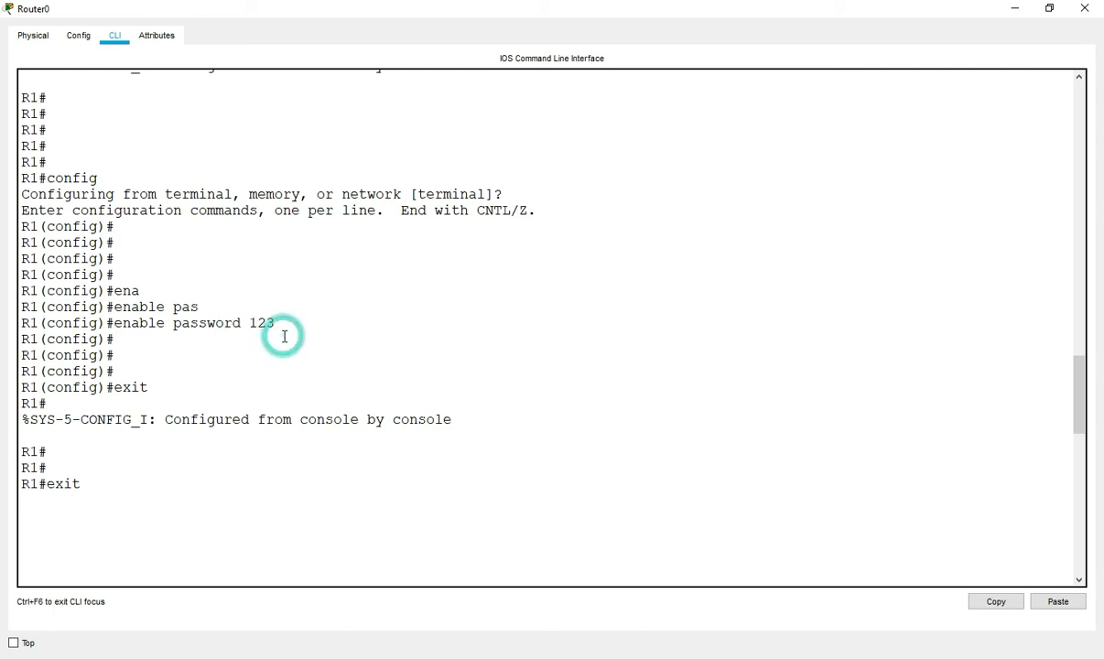
scroll(284, 335, "down", 20)
scroll(274, 356, "down", 1)
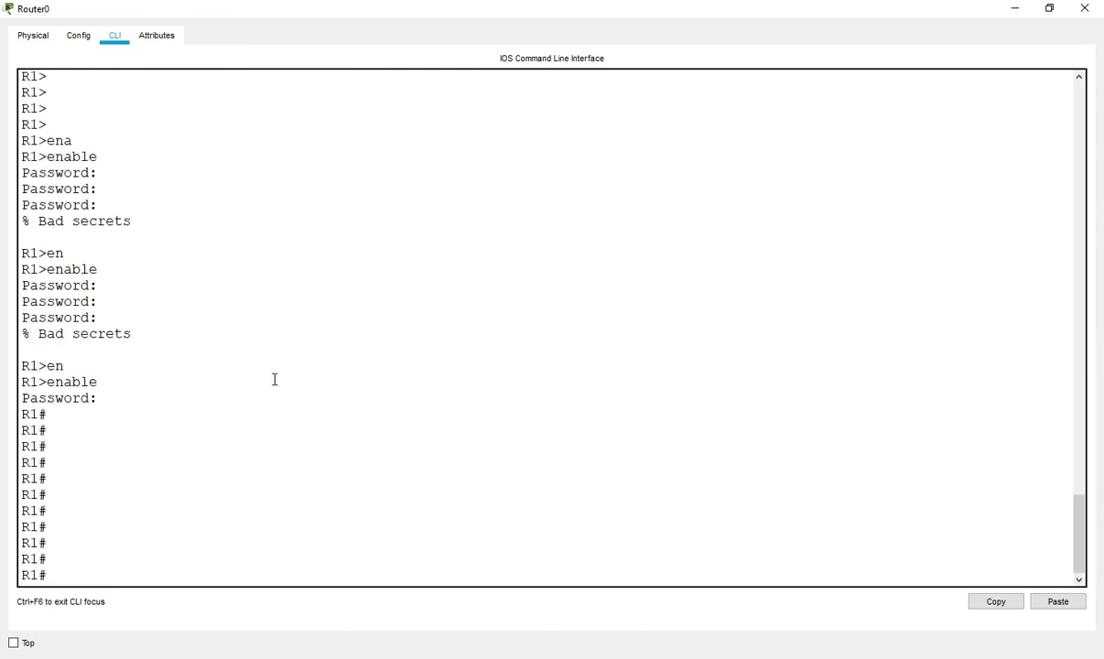
Display R1's active configuration with the show running-config command
key("Return")
key("Return")
key("Return")
key("Return")
key("Return")
key("Return")
type("sh")
key("Tab")
type("run")
key("Tab")
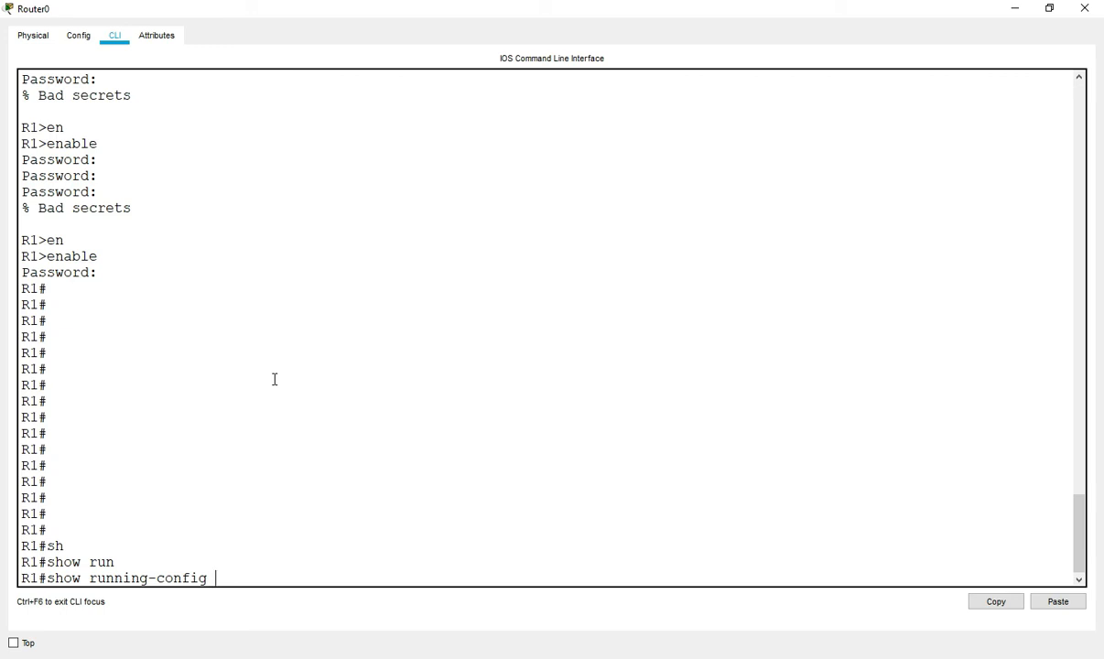
key("Return")
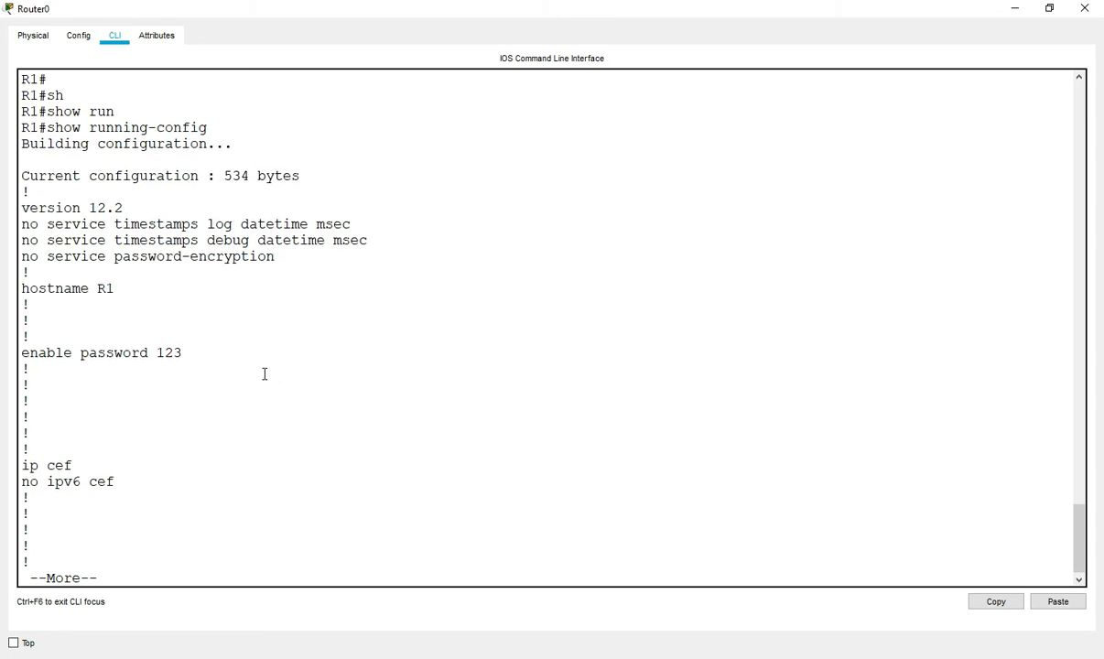
Examine the show running-config command and how the enable password line is stored in its output
left_click_drag(67, 131, 187, 123)
left_click(189, 147)
left_click_drag(24, 353, 158, 355)
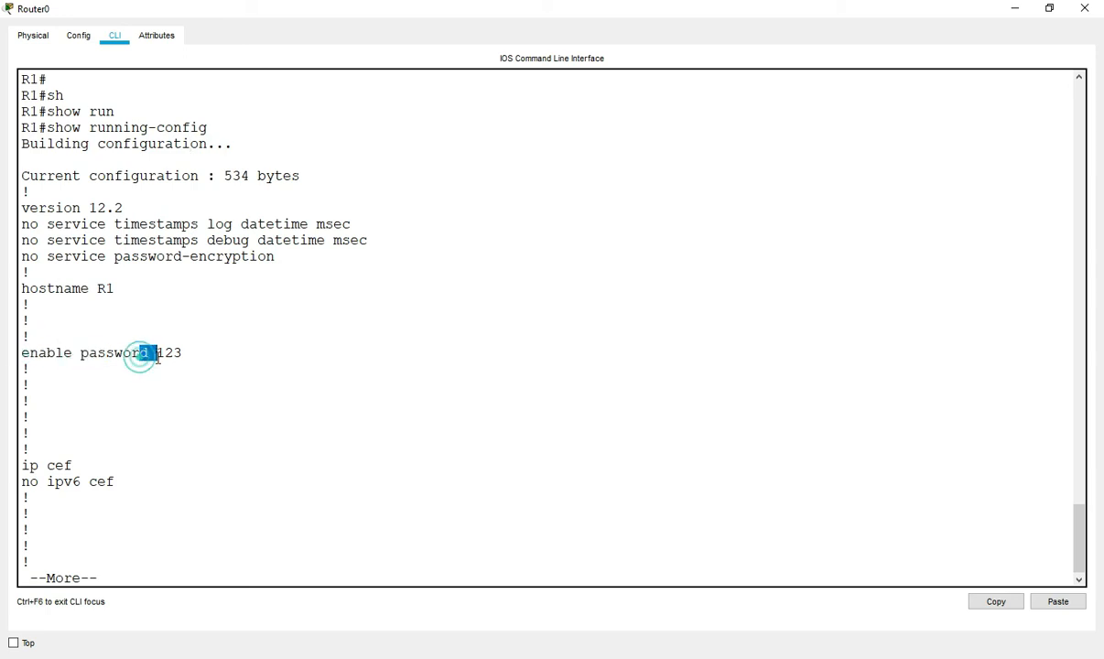
left_click(163, 355)
left_click_drag(47, 129, 208, 129)
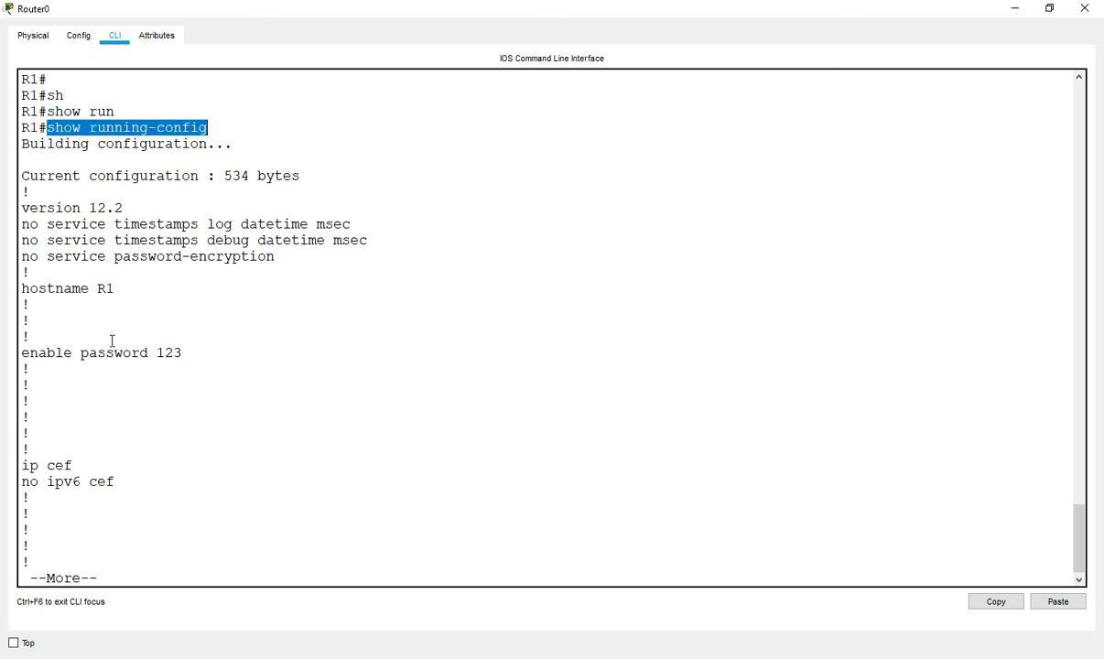
left_click_drag(74, 353, 196, 353)
left_click(197, 363)
left_click(196, 354)
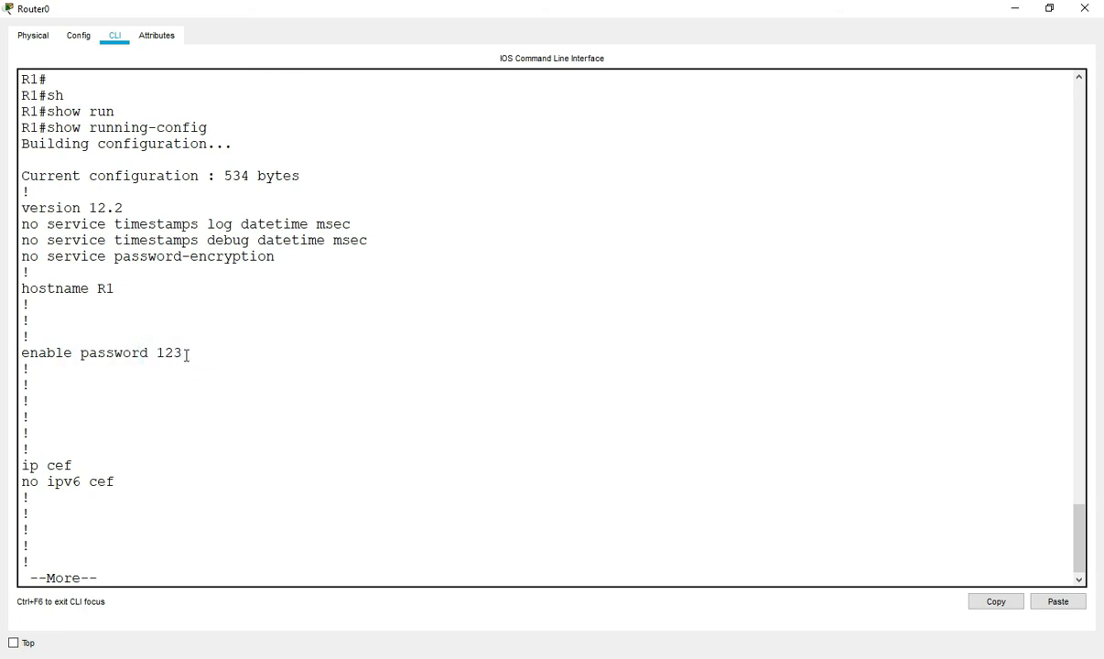
Advance the paged running configuration output past the ip cef section
key("Return")
key("Return")
key("Return")
key("Return")
key("Return")
key("Return")
key("Return")
key("Return")
key("Return")
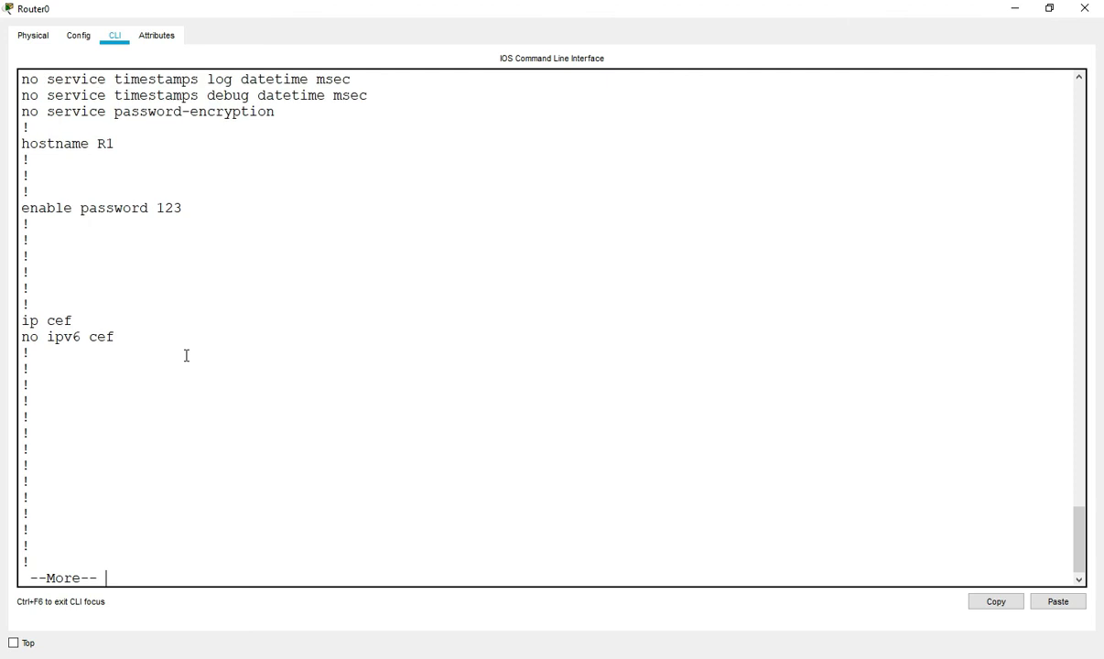
key("Return")
key("Return")
key("Return")
Re-examine the enable password line in the running configuration, checking whether its password is readable as plain text
scroll(185, 353, "up", 3)
left_click_drag(24, 281, 188, 282)
left_click(120, 293)
scroll(201, 294, "up", 2)
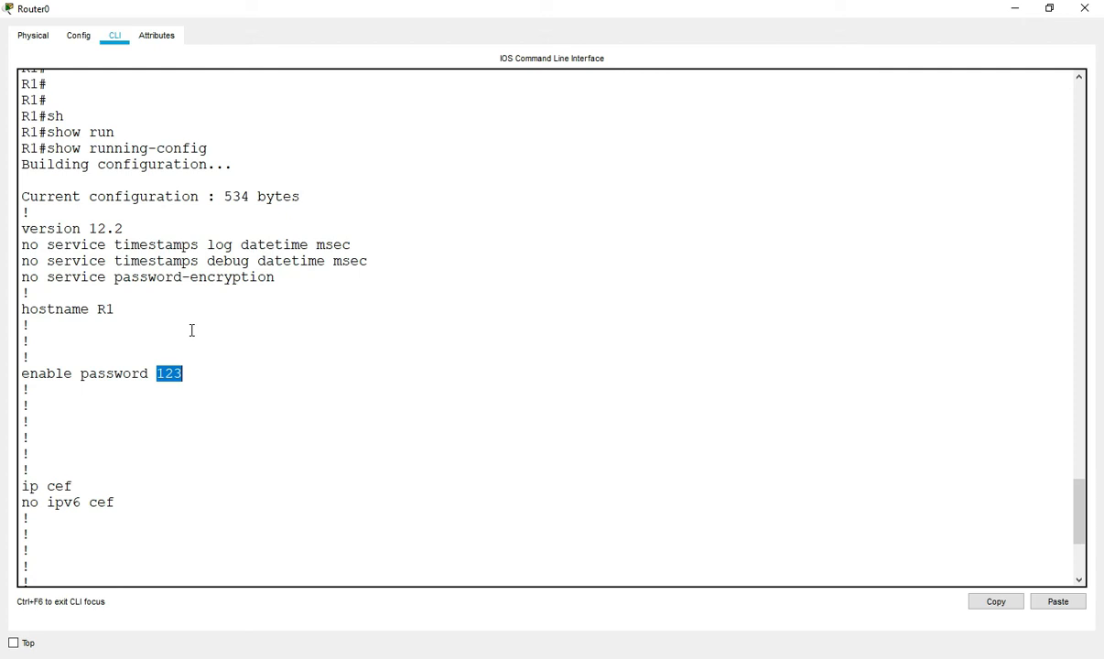
left_click_drag(48, 142, 214, 136)
left_click_drag(24, 371, 188, 376)
left_click(197, 377)
double_click(163, 372)
left_click_drag(25, 366, 200, 367)
left_click(200, 371)
left_click_drag(148, 374, 191, 374)
Page through the rest of the running configuration, including the FastEthernet interfaces, and return to the privileged prompt
key("Return")
key("Return")
key("Return")
key("Return")
key("Return")
key("Return")
key("Return")
key("Return")
key("Return")
key("Return")
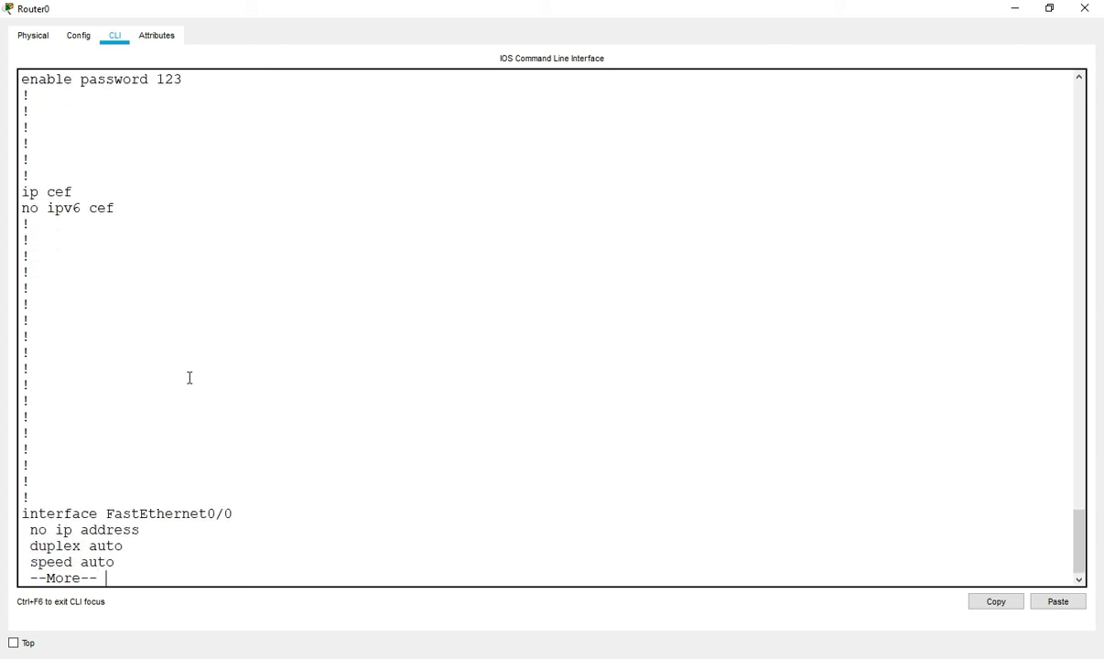
key("Return")
key("Return")
key("Return")
key("Return")
key("Return")
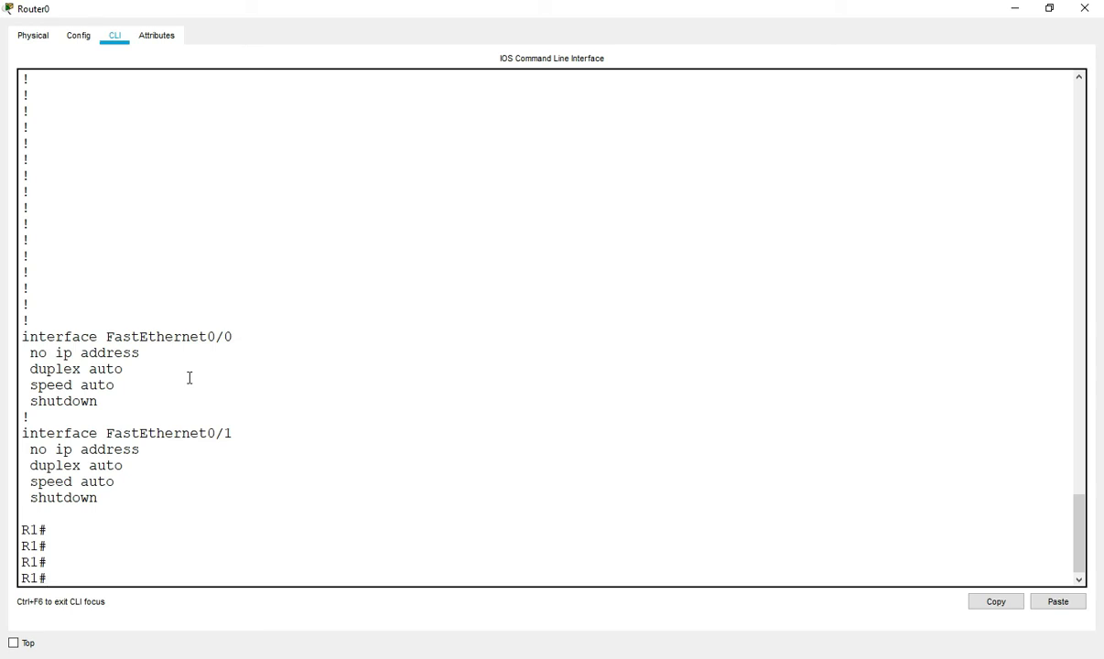
Enter global configuration mode from the terminal with the config command
key("Return")
key("Return")
type("config")
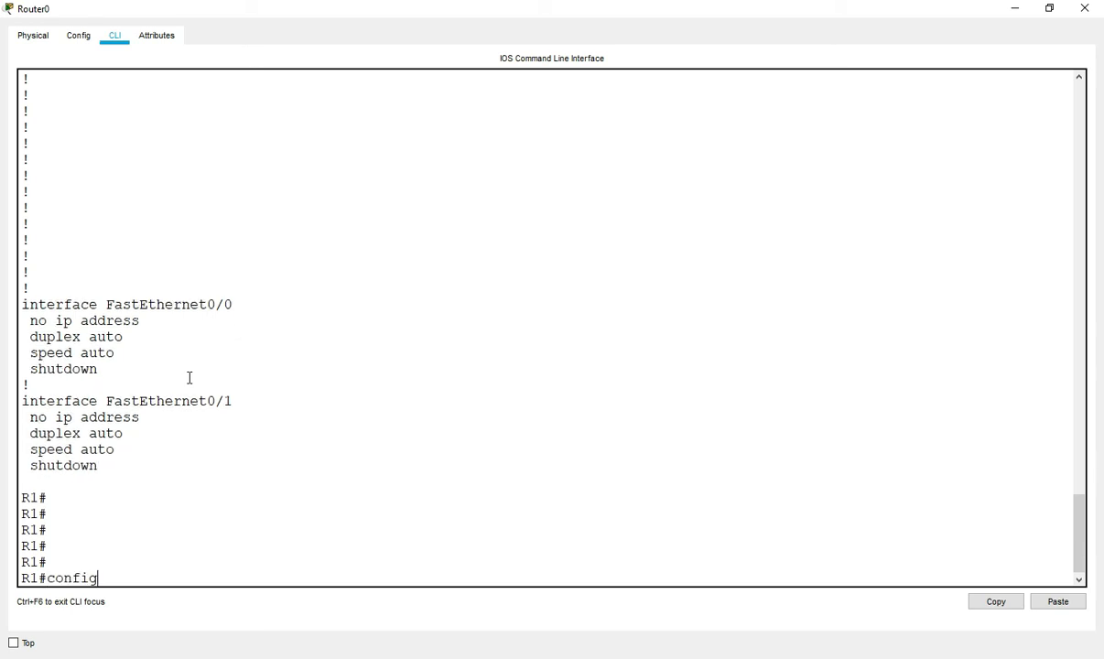
key("Return")
key("Return")
key("Return")
key("Return")
key("Return")
key("Return")
key("Return")
key("Return")
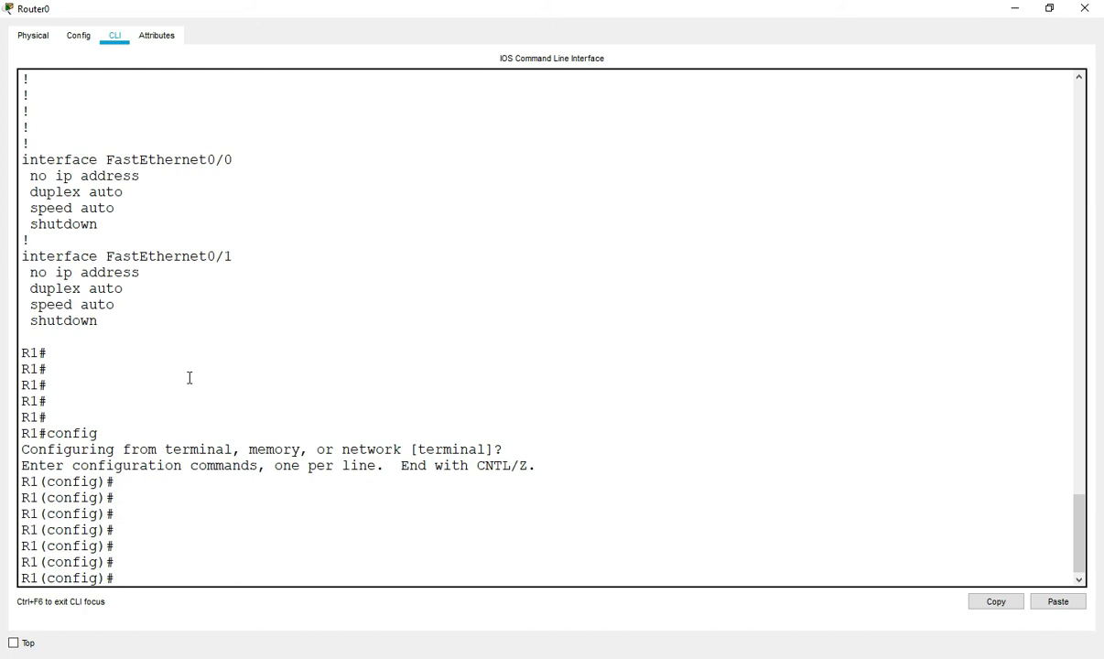
key("Return")
Compose the enable secret command with the chosen secret password, leaving it unexecuted
type("ena")
key("Tab")
type("se")
key("Tab")
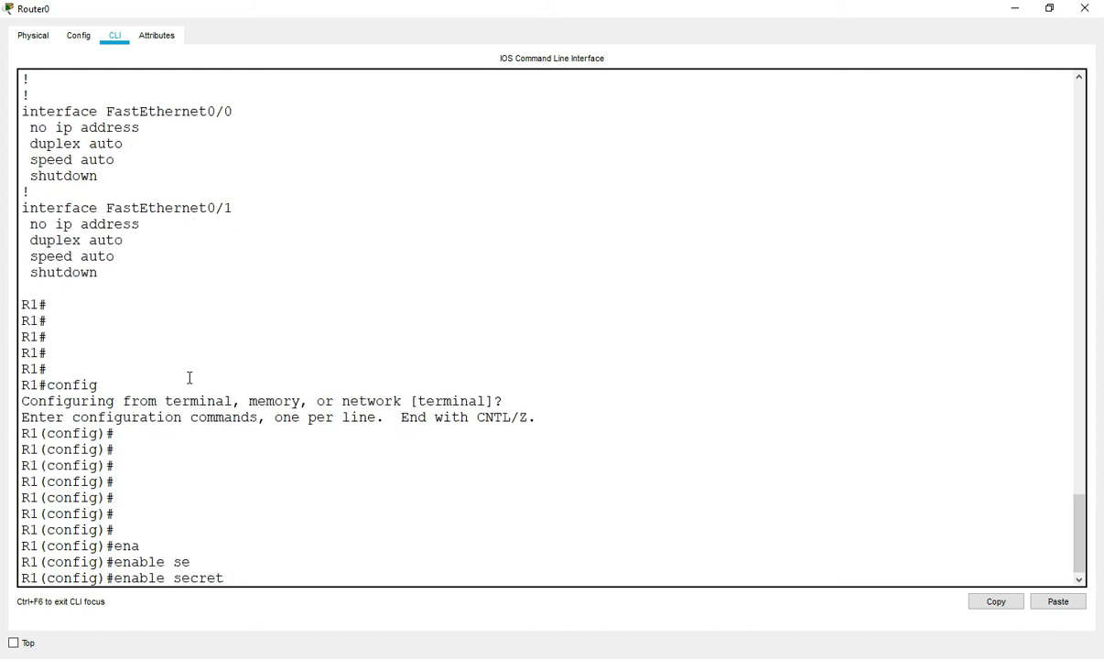
type("456")
Compare the pending enable secret command with the enable password line in the earlier running configuration output
left_click_drag(175, 578, 197, 578)
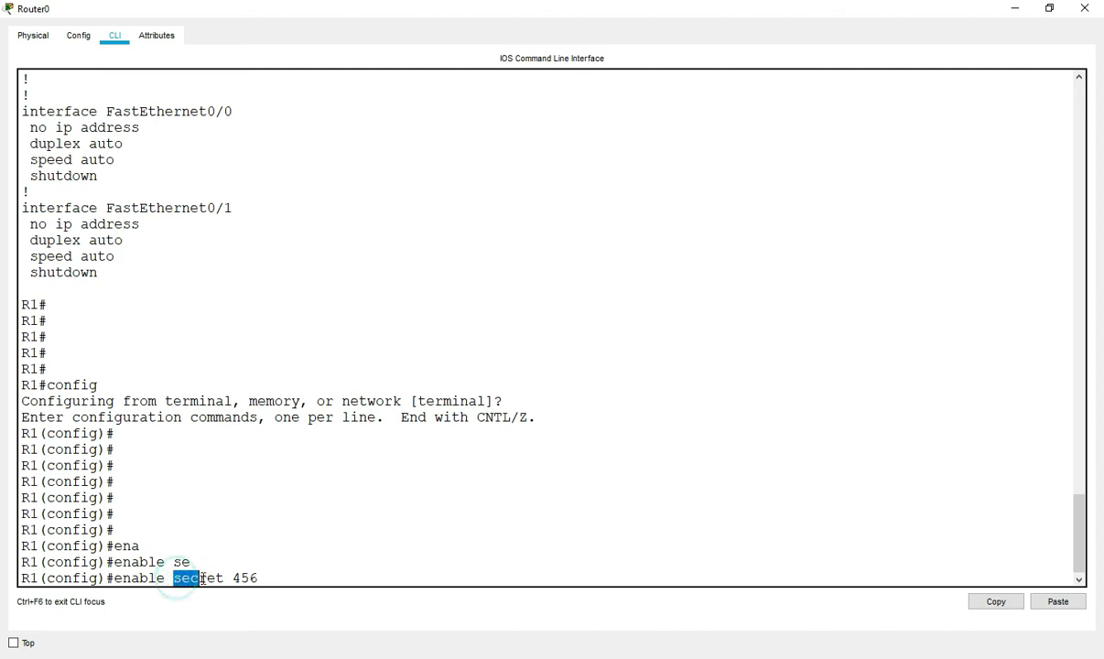
left_click(145, 582)
left_click_drag(126, 581, 217, 581)
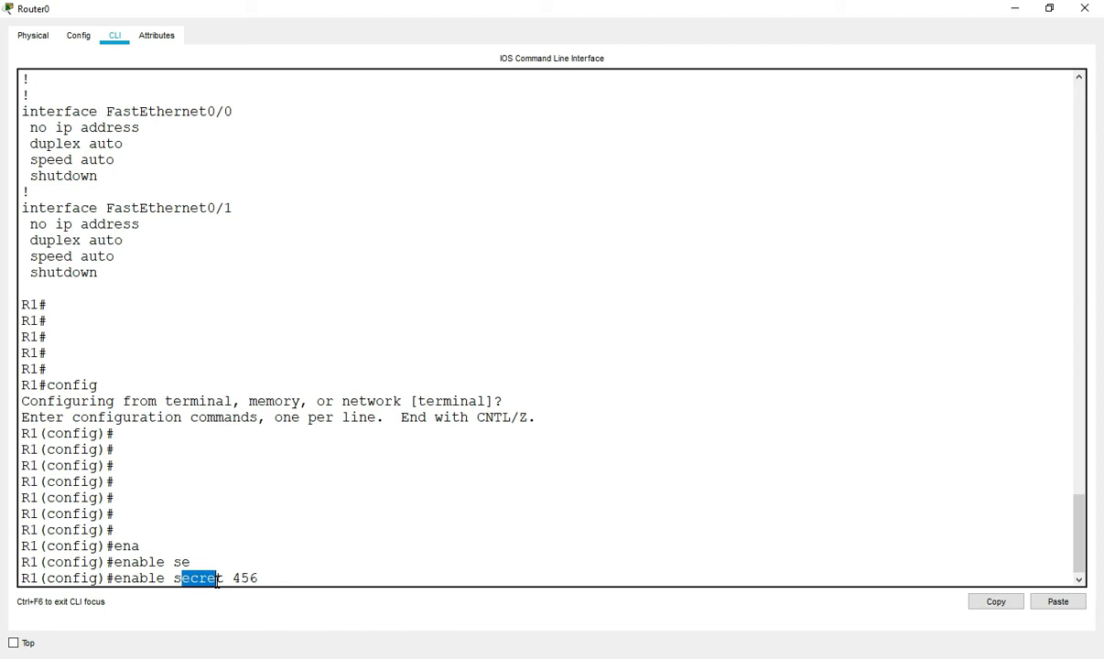
left_click(185, 563)
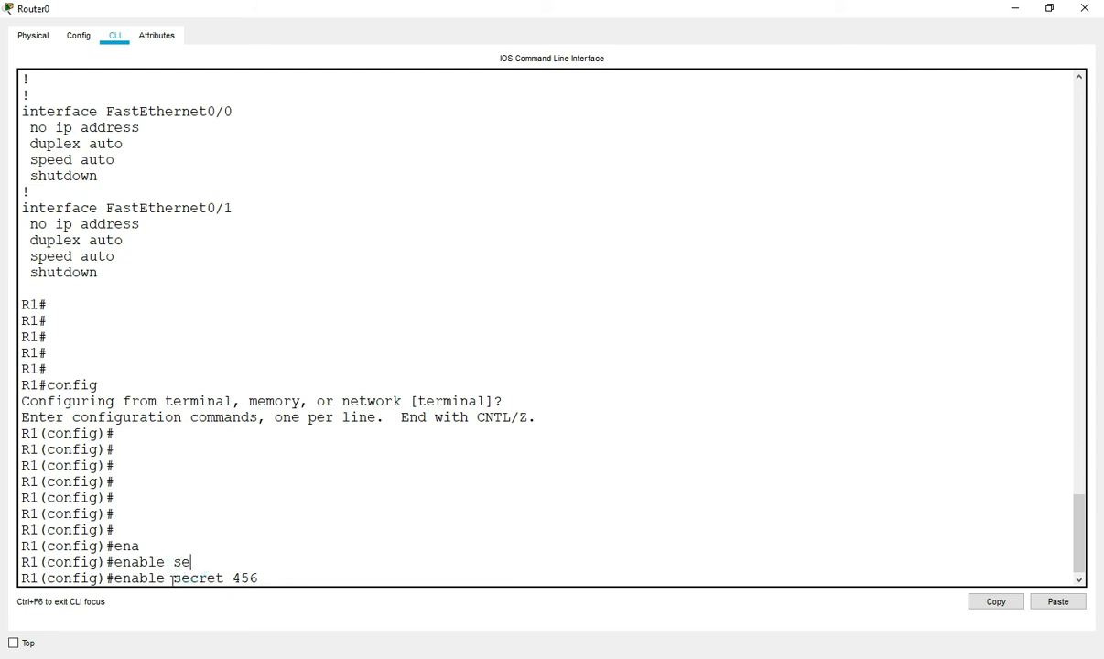
left_click_drag(150, 579, 259, 578)
left_click(263, 577)
left_click_drag(227, 578, 263, 578)
scroll(261, 577, "up", 13)
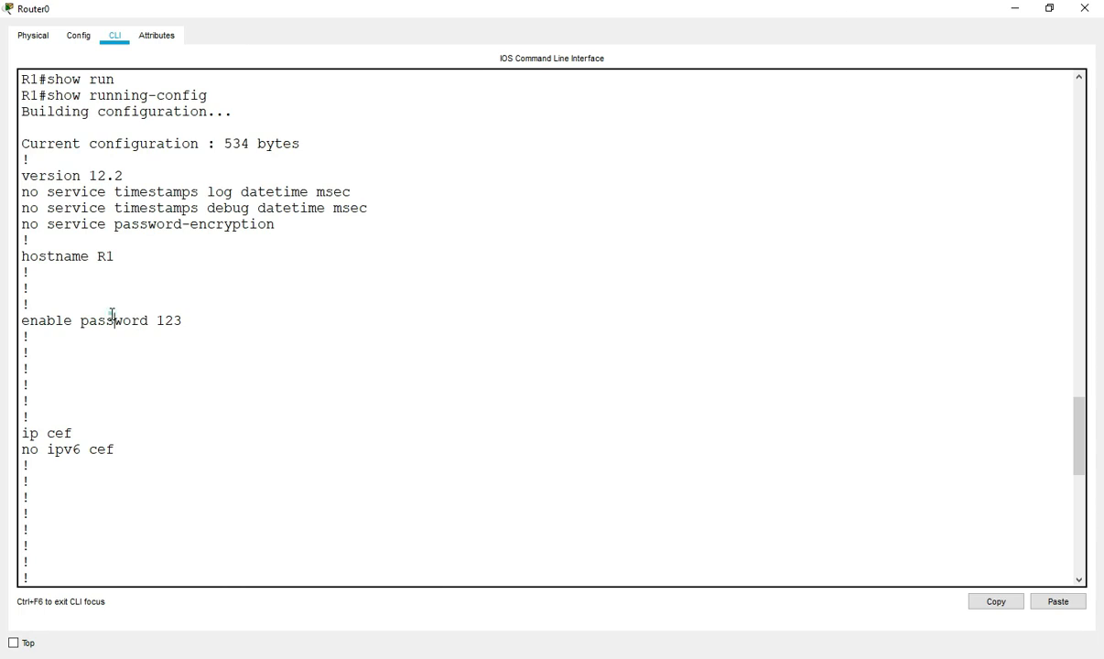
left_click_drag(113, 314, 226, 311)
scroll(221, 367, "down", 11)
scroll(217, 383, "down", 3)
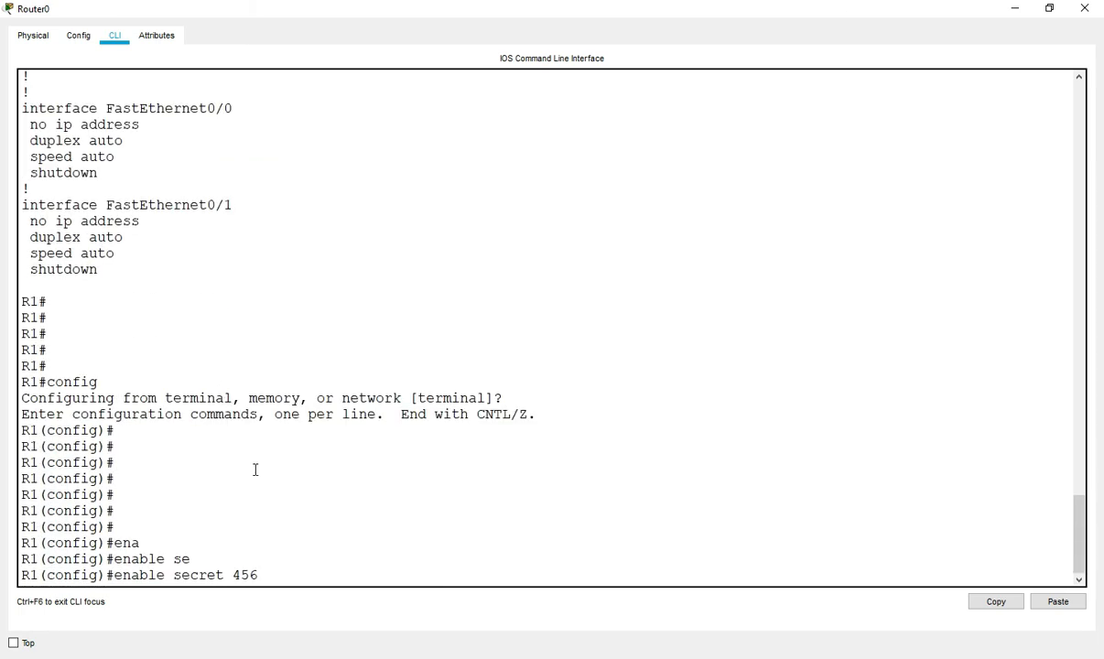
left_click_drag(225, 575, 260, 577)
left_click(301, 578)
Run the pending enable secret command and review the entered line
key("Return")
key("Return")
key("Return")
key("Return")
key("Return")
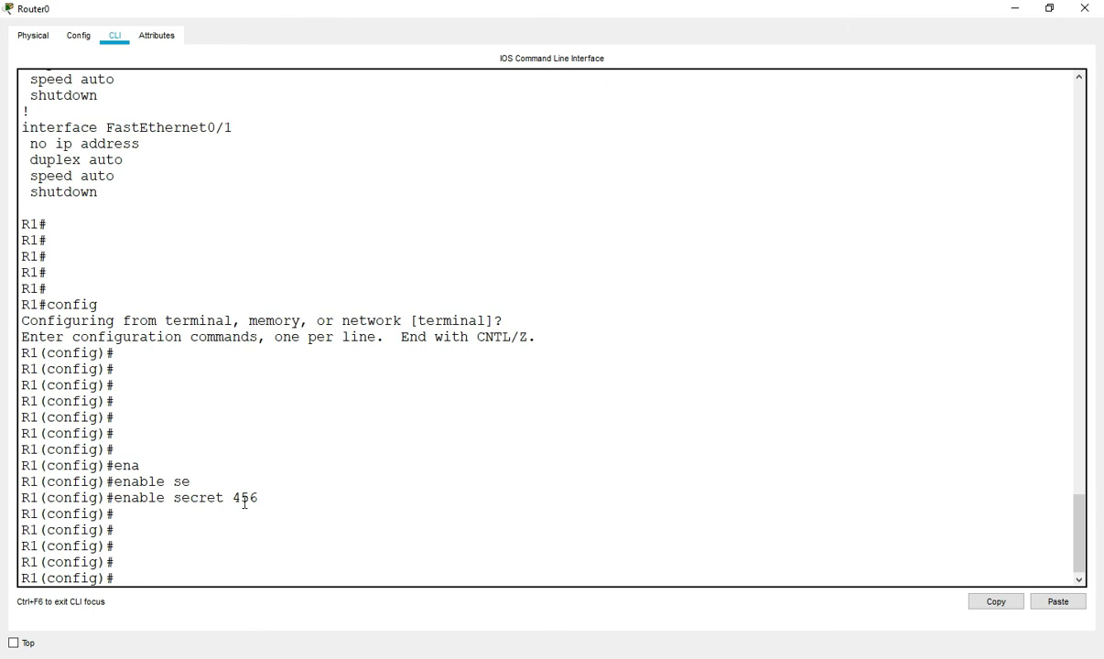
left_click_drag(231, 496, 260, 497)
left_click_drag(106, 497, 260, 497)
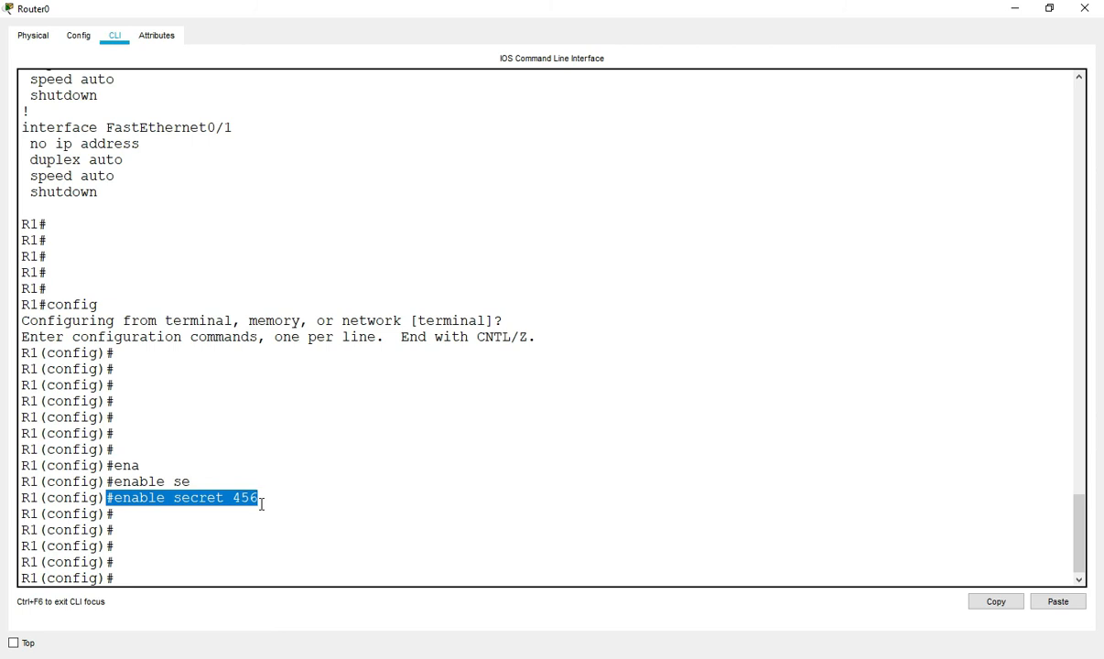
Leave global configuration mode with the exit command and return to the privileged R1 prompt
key("Return")
key("Return")
key("Return")
type("exit")
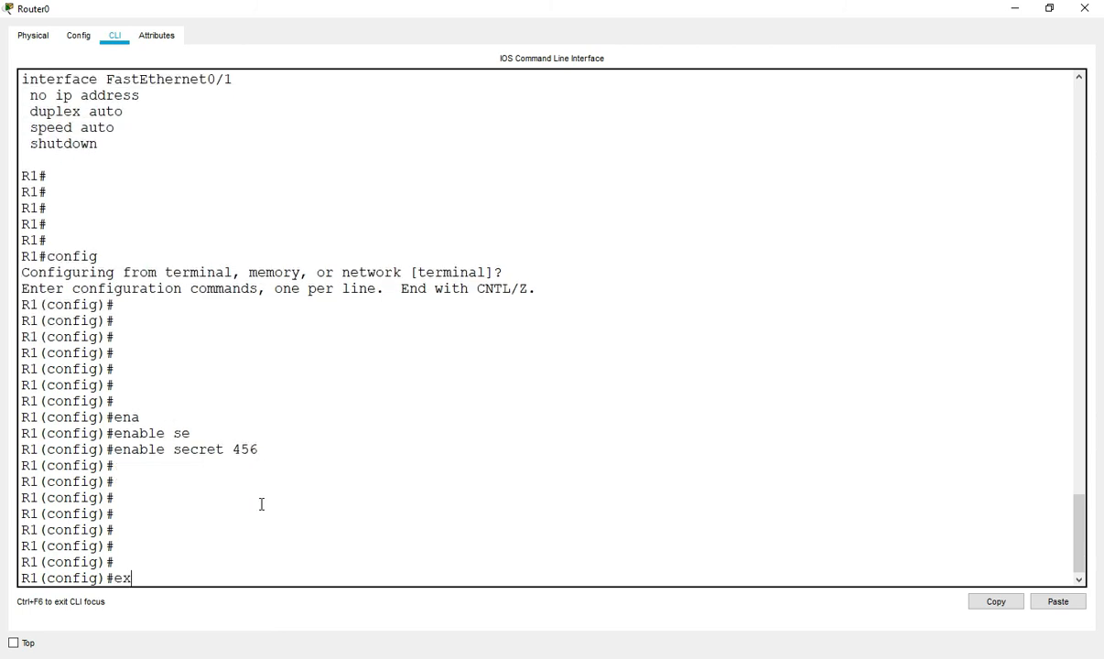
key("Return")
key("Return")
key("Return")
key("Return")
key("Return")
Display the router's current configuration with the show running-config command
type("sh")
key("Tab")
type("run")
key("Tab")
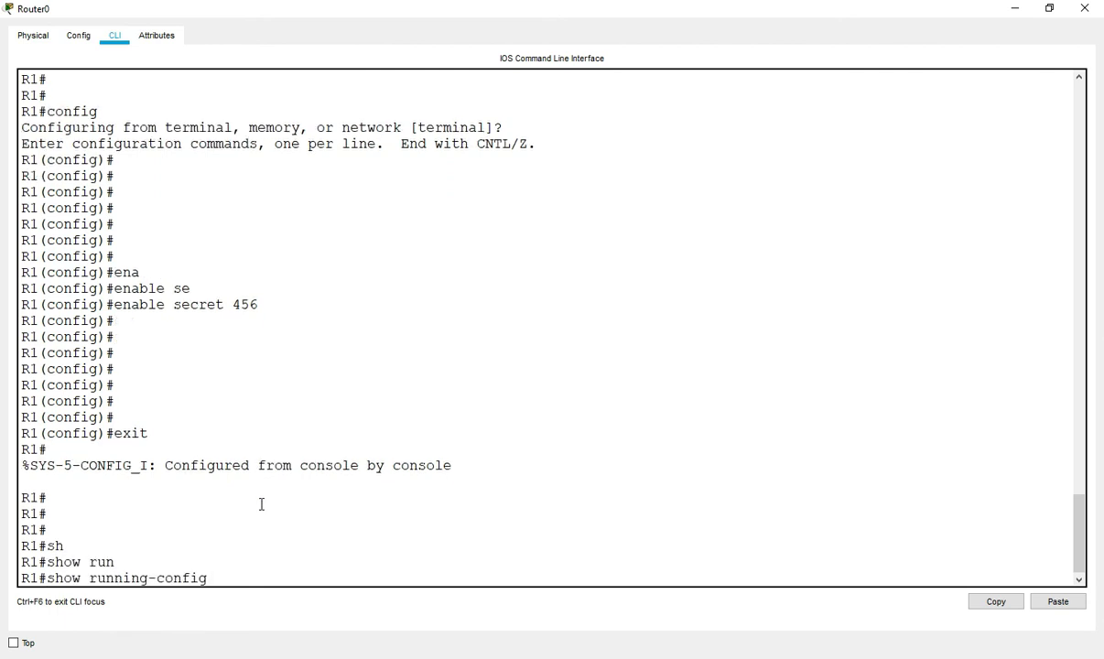
key("Return")
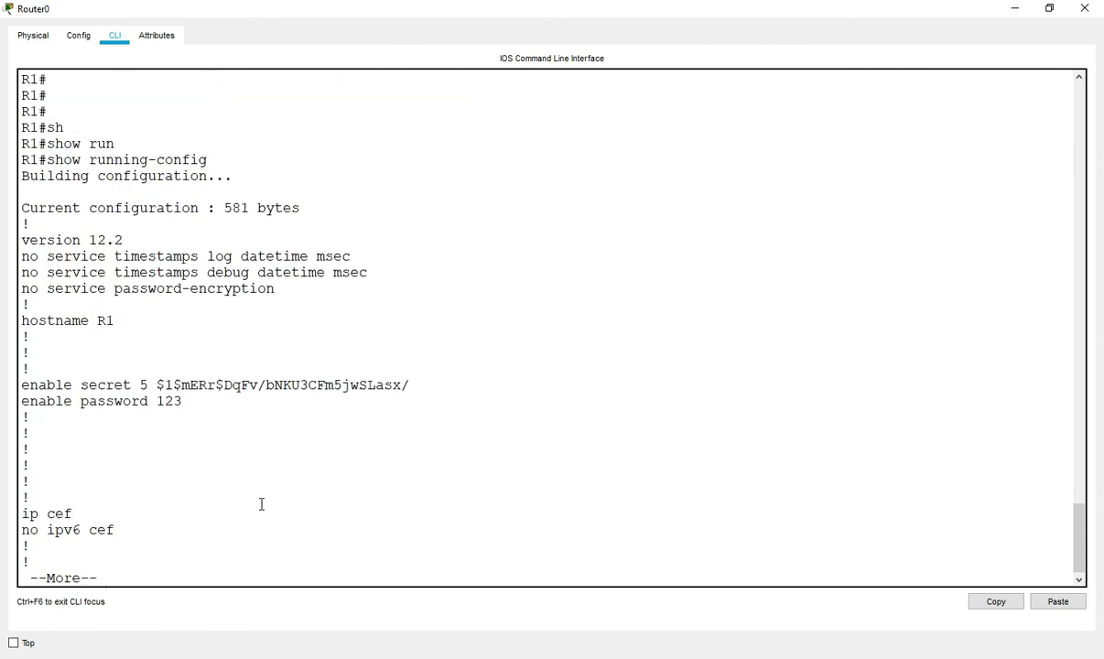
Compare the stored string on the enable secret line of the running configuration with the secret entered in the earlier command
left_click_drag(156, 401, 186, 402)
left_click_drag(37, 384, 410, 385)
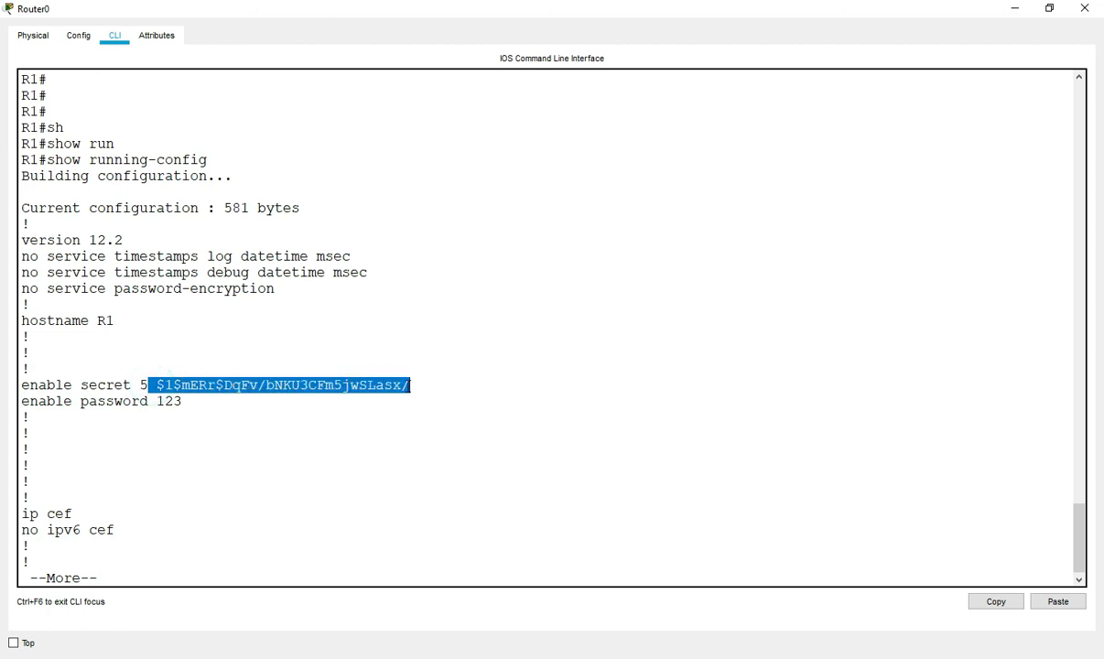
scroll(396, 387, "up", 8)
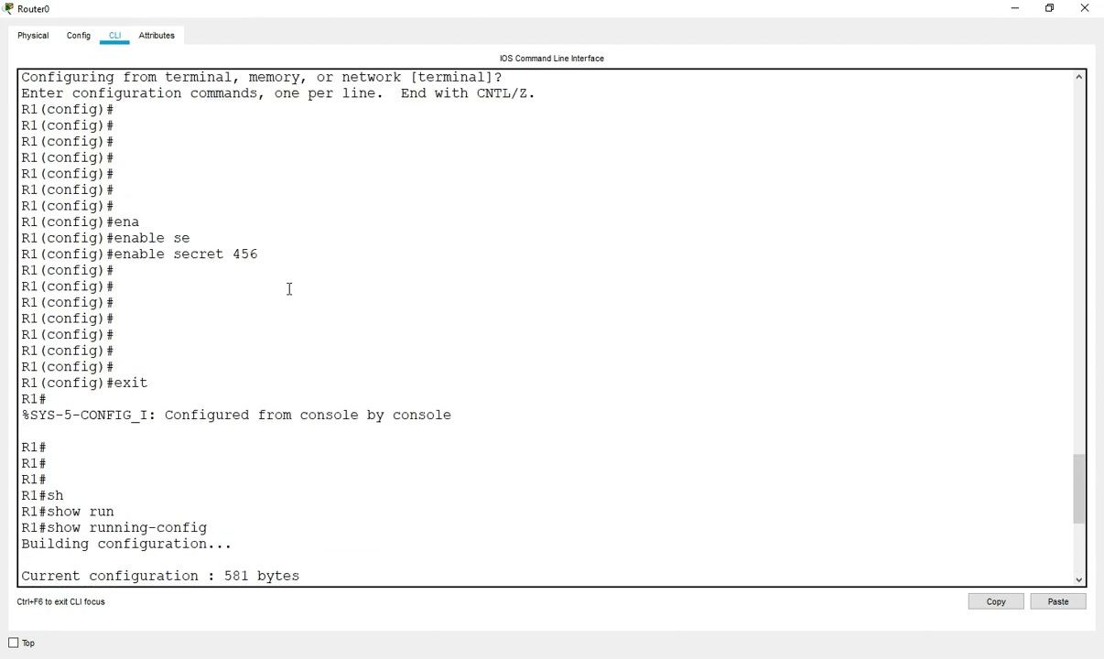
double_click(233, 255)
scroll(306, 403, "down", 8)
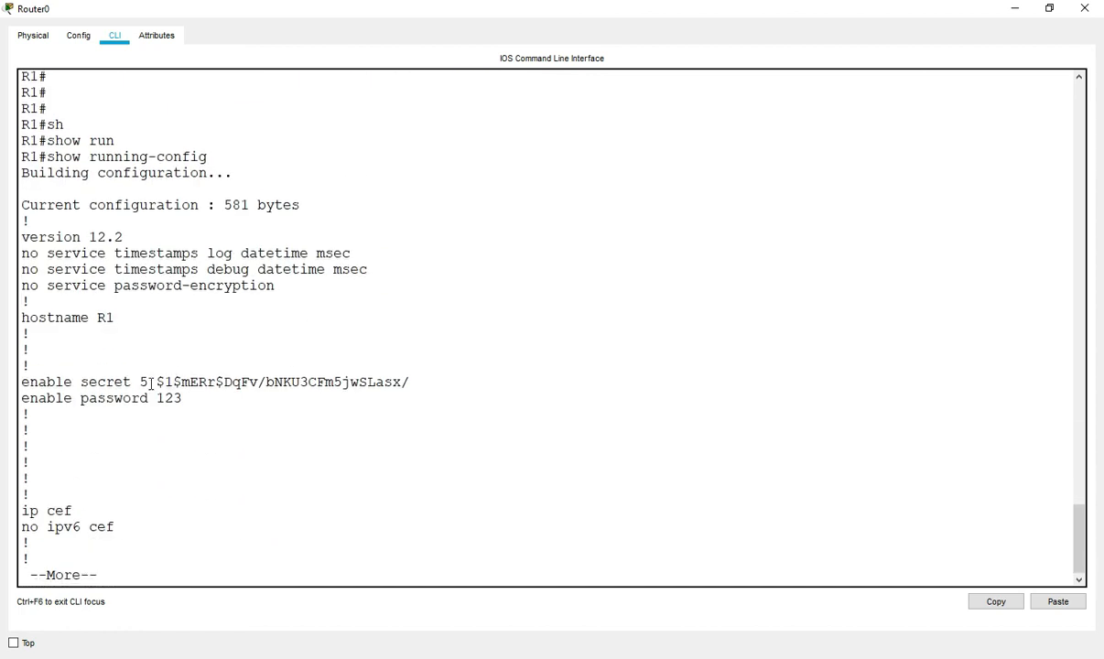
left_click_drag(158, 381, 412, 381)
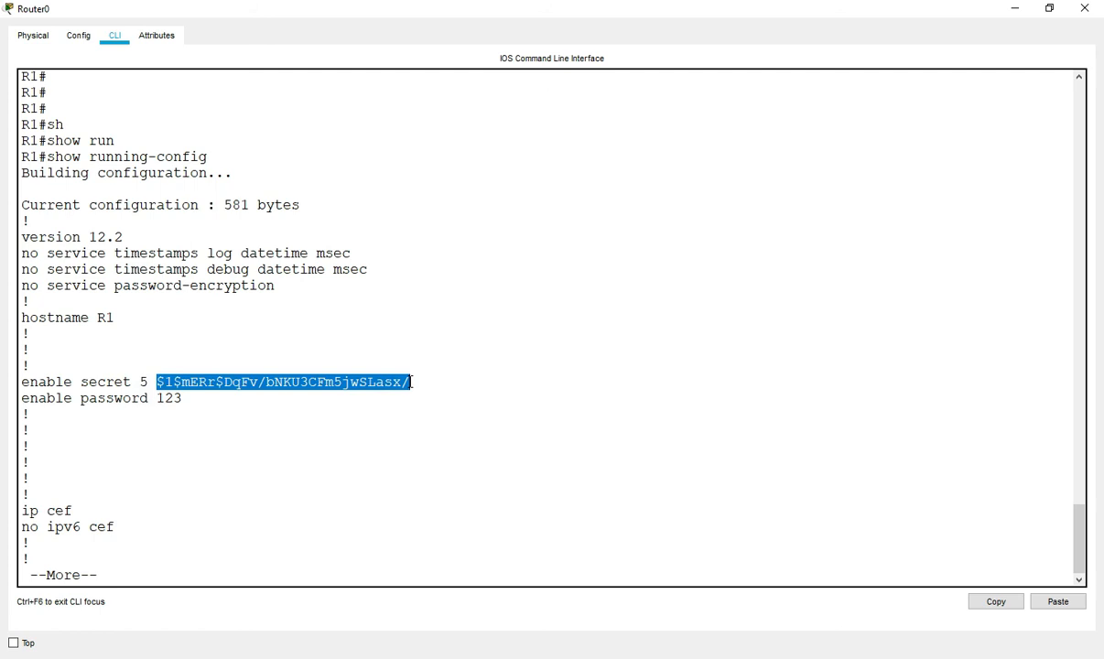
left_click(160, 381)
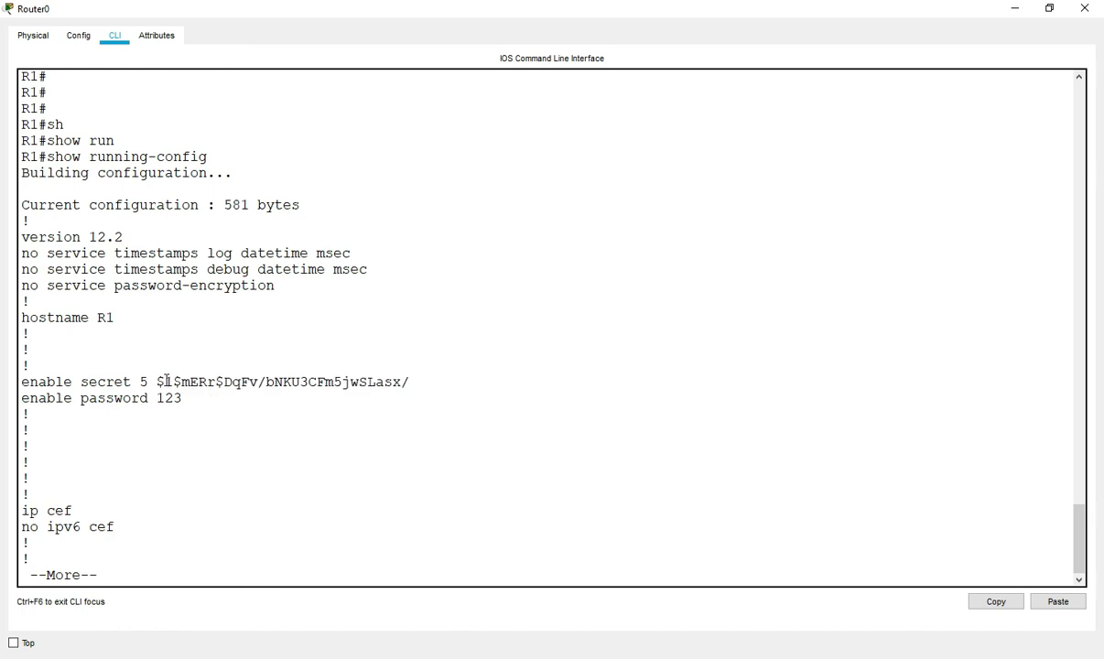
left_click_drag(155, 382, 423, 379)
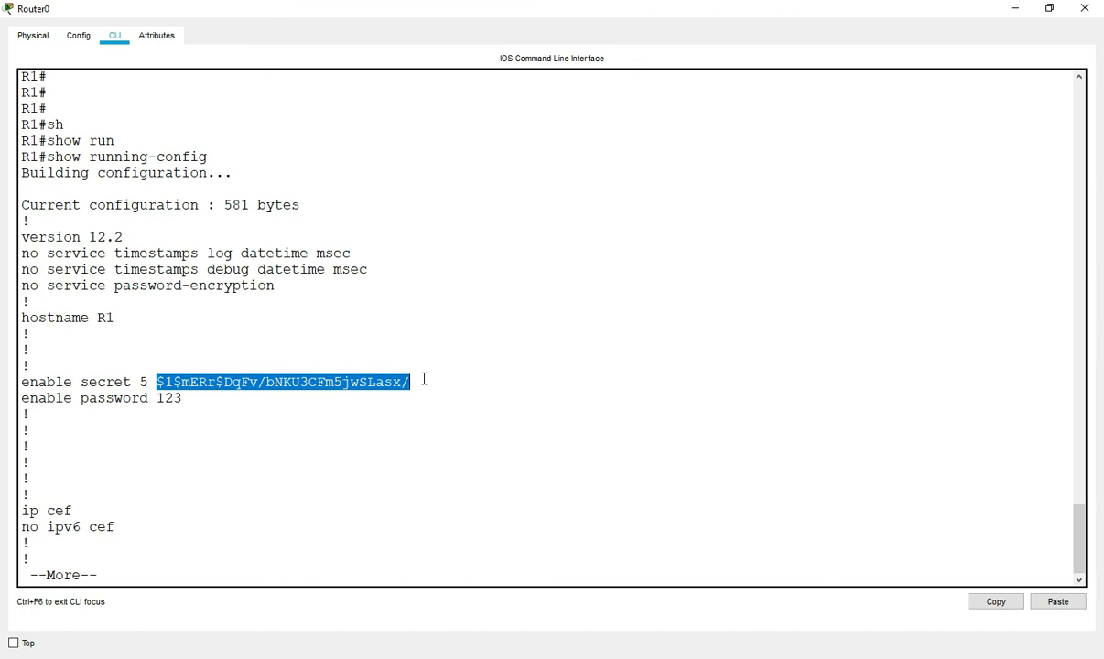
left_click(339, 391)
left_click_drag(158, 382, 224, 381)
left_click(224, 382)
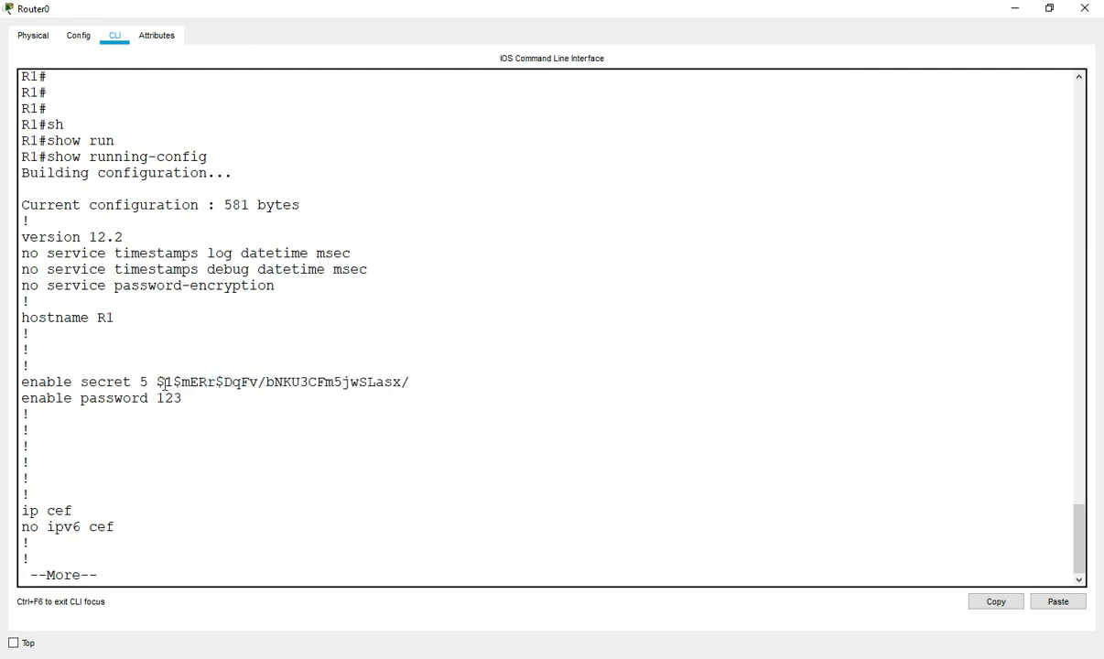
left_click_drag(157, 381, 395, 394)
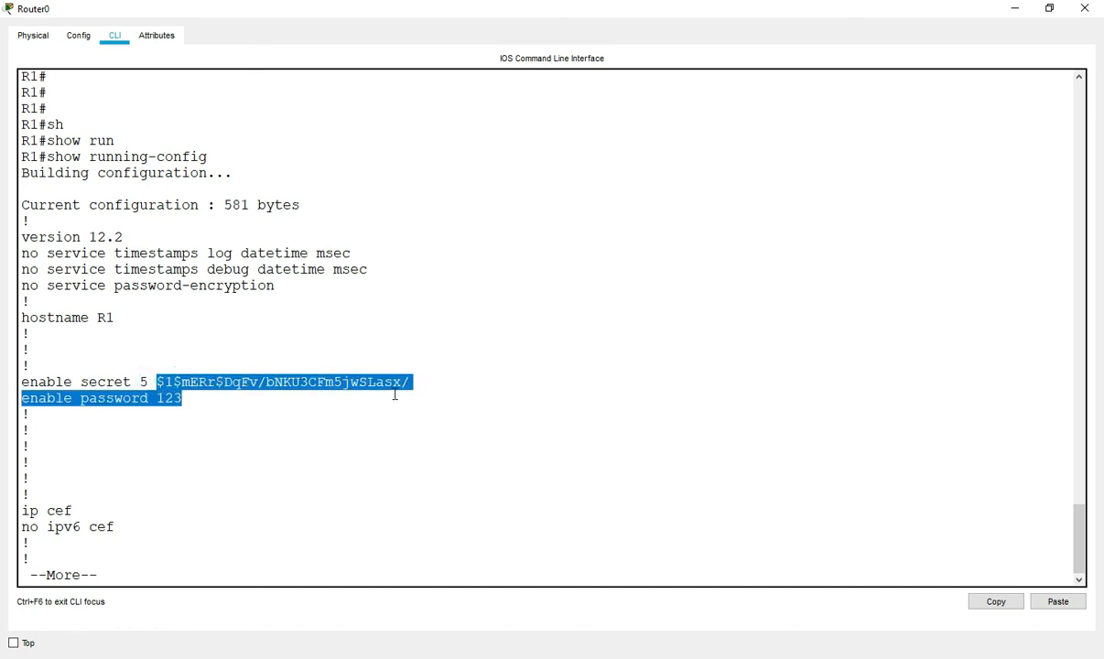
left_click(394, 394)
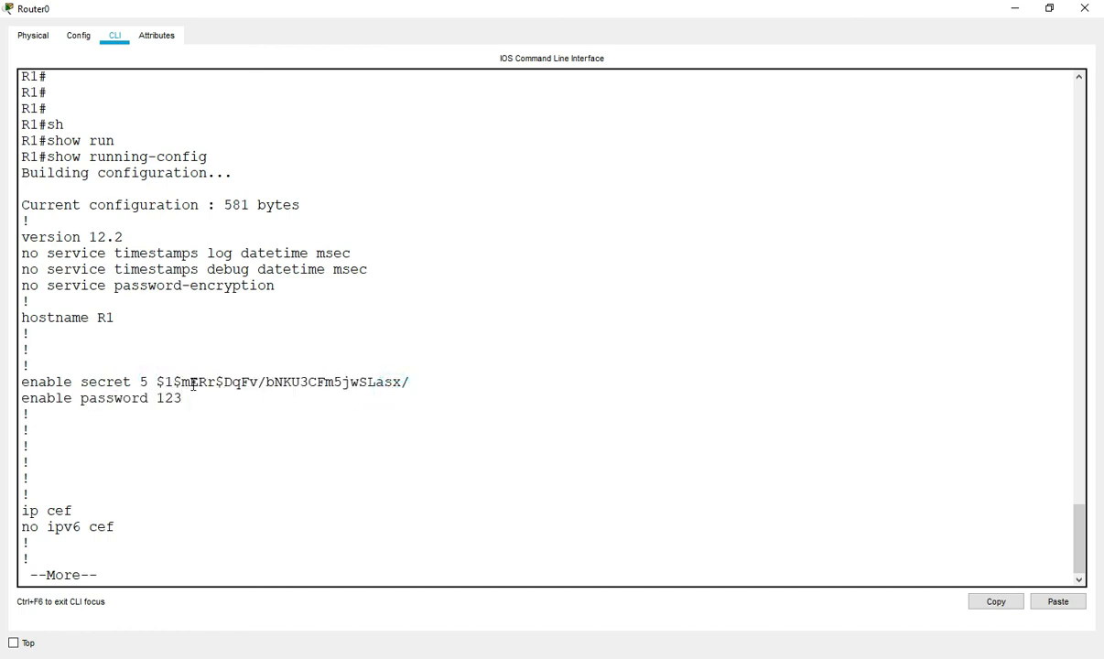
Examine how the enable password line is stored and review the earlier enable secret command for comparison
scroll(50, 289, "up", 1)
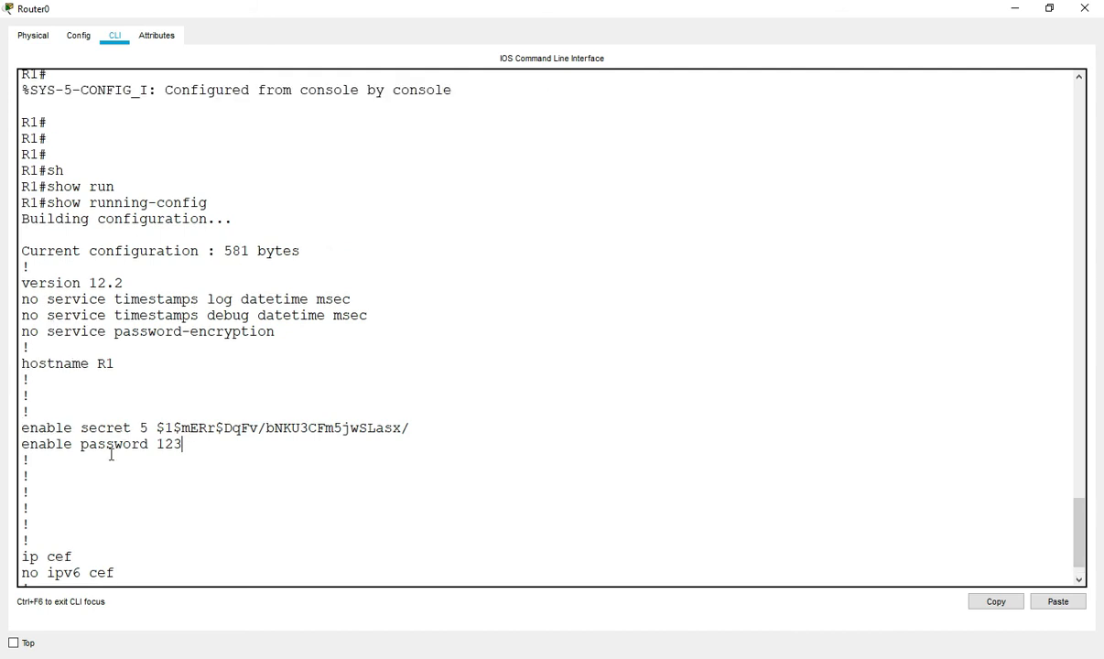
left_click_drag(132, 446, 211, 453)
left_click(105, 446)
double_click(168, 445)
scroll(222, 388, "up", 12)
scroll(223, 388, "down", 4)
double_click(243, 342)
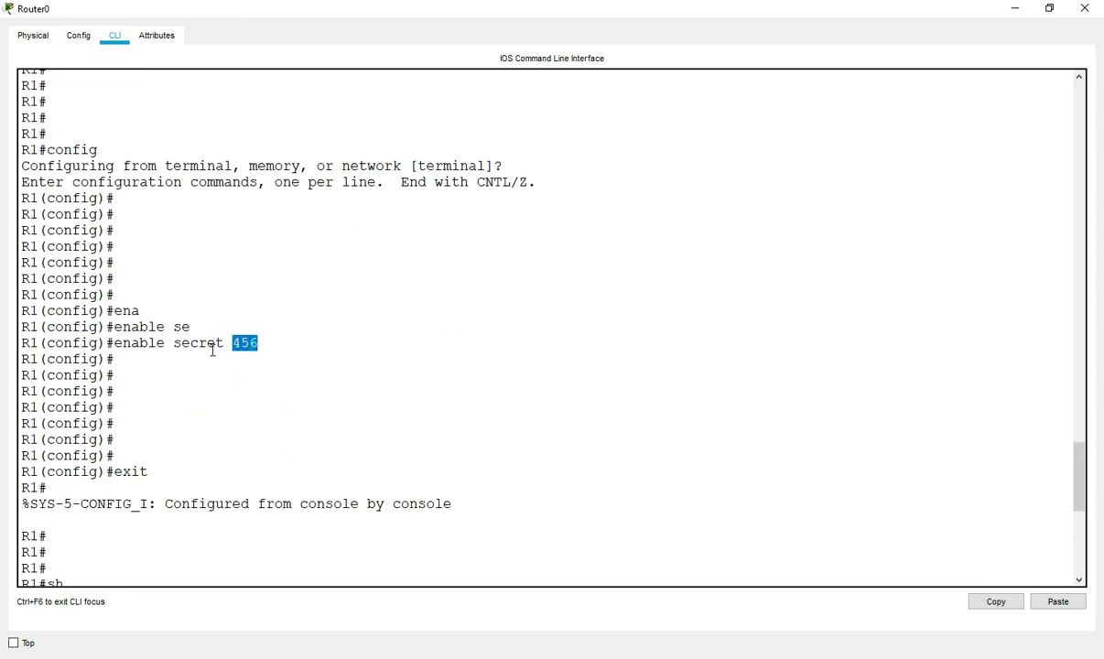
left_click(133, 343, "shift")
scroll(276, 360, "down", 10)
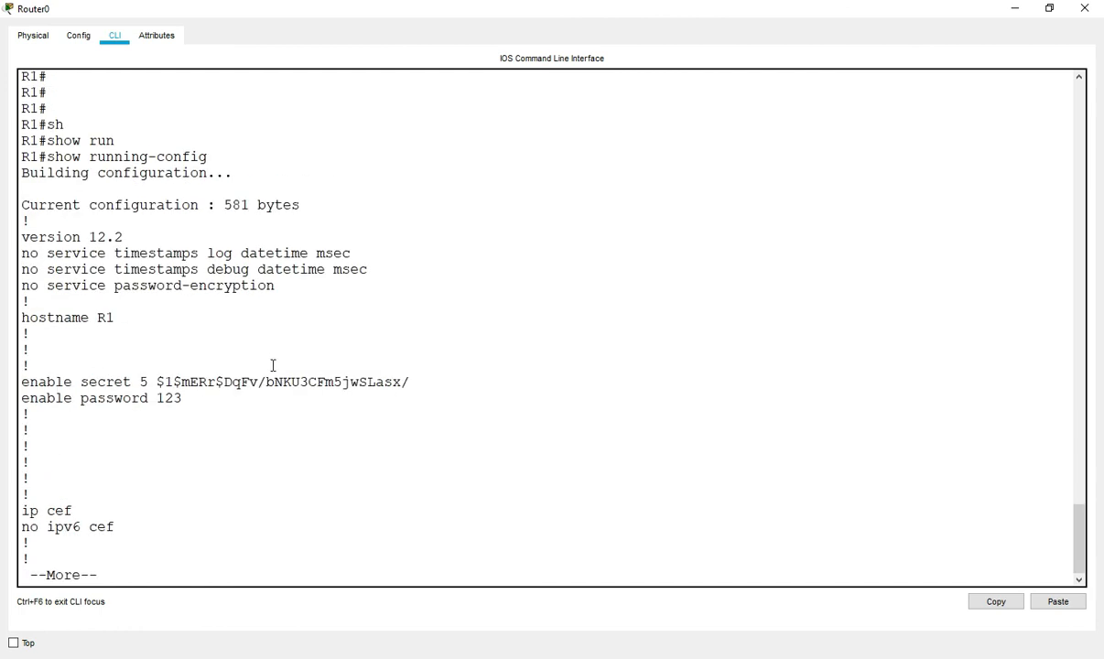
Examine the type number and hash on the enable secret line and match them to the secret in the earlier command
double_click(143, 381)
left_click(134, 380)
left_click_drag(156, 382, 417, 389)
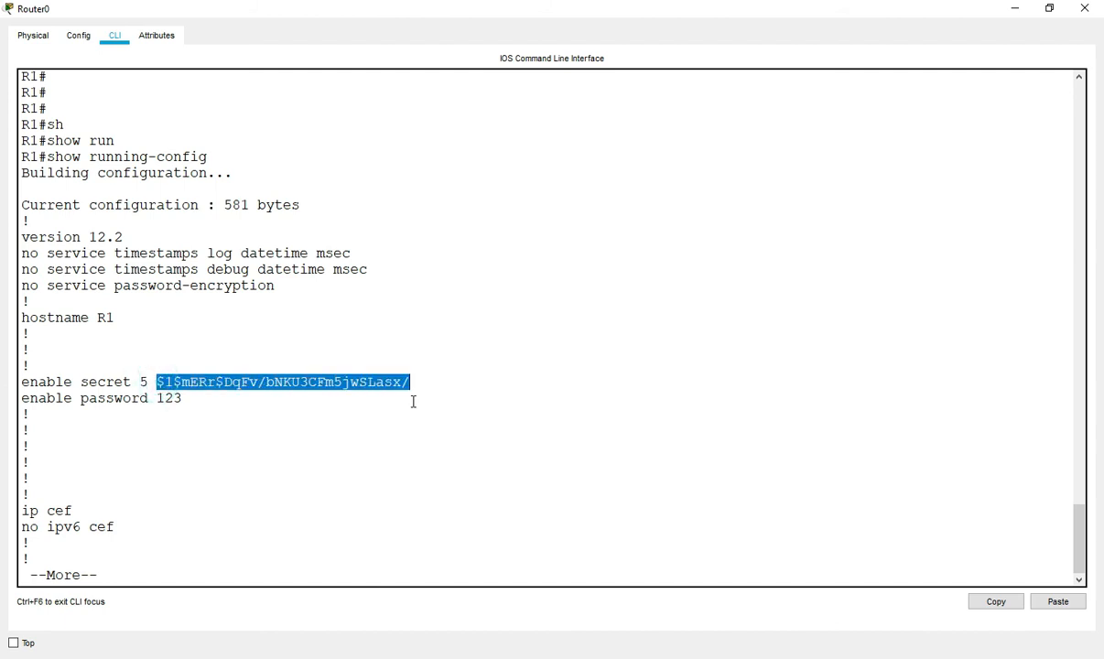
scroll(226, 396, "up", 9)
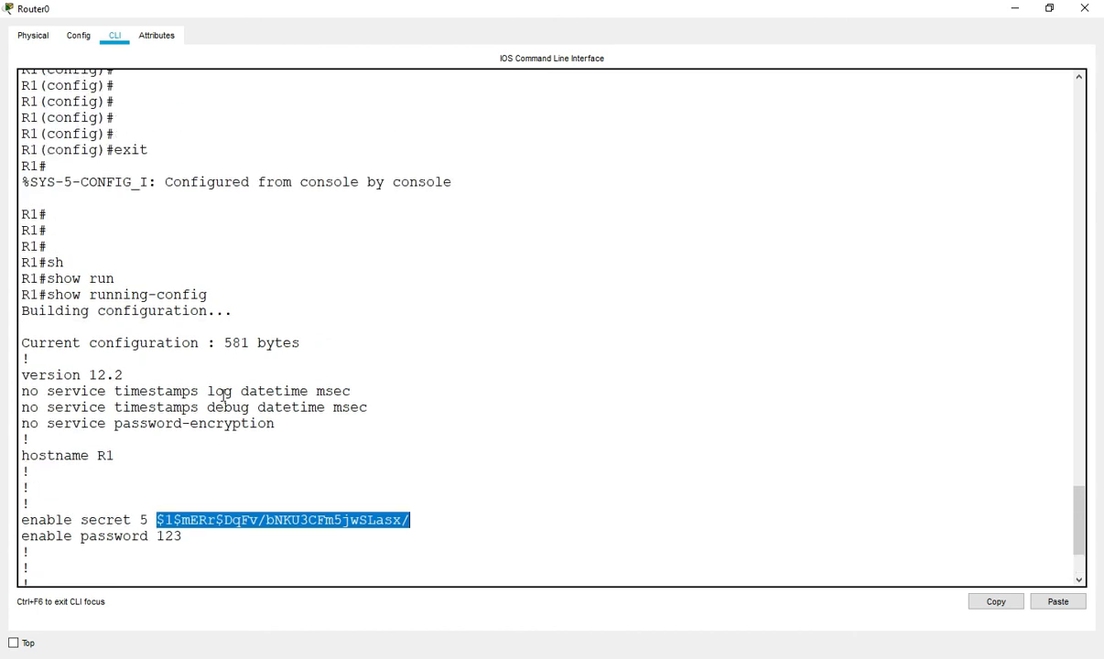
double_click(235, 295)
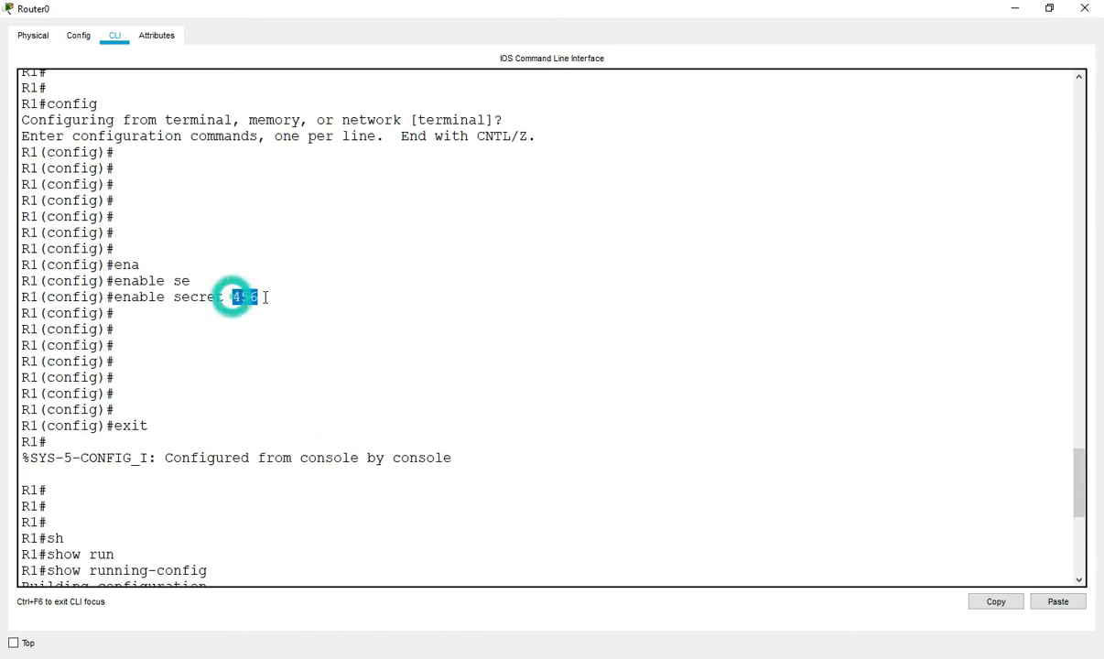
left_click(238, 297)
double_click(243, 297)
scroll(243, 315, "down", 1)
scroll(243, 315, "down", 8)
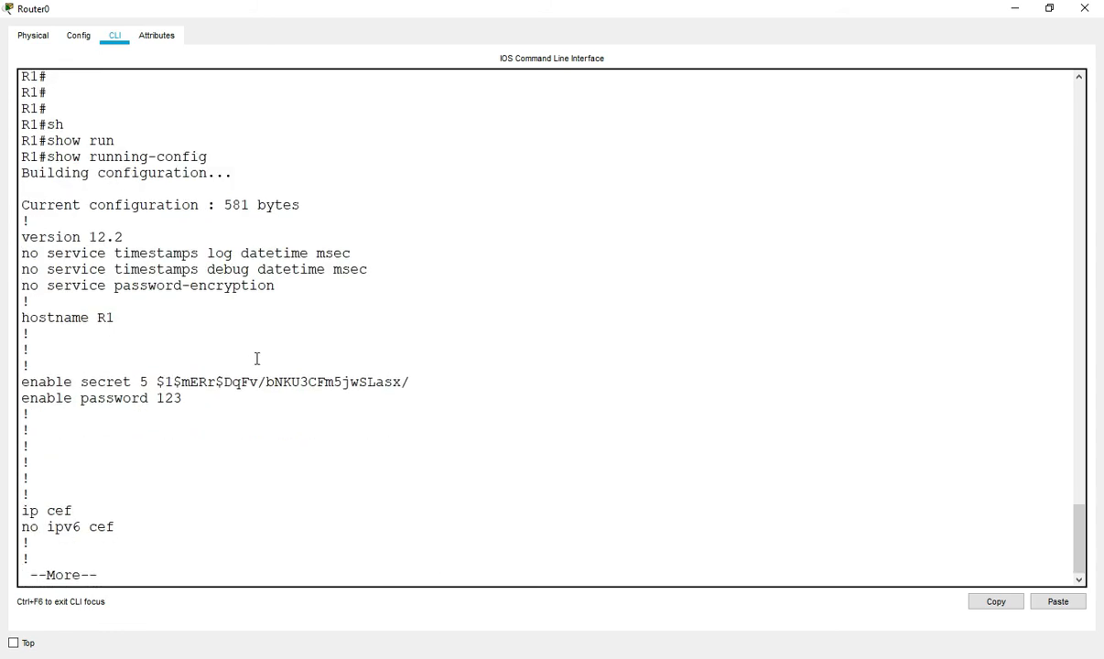
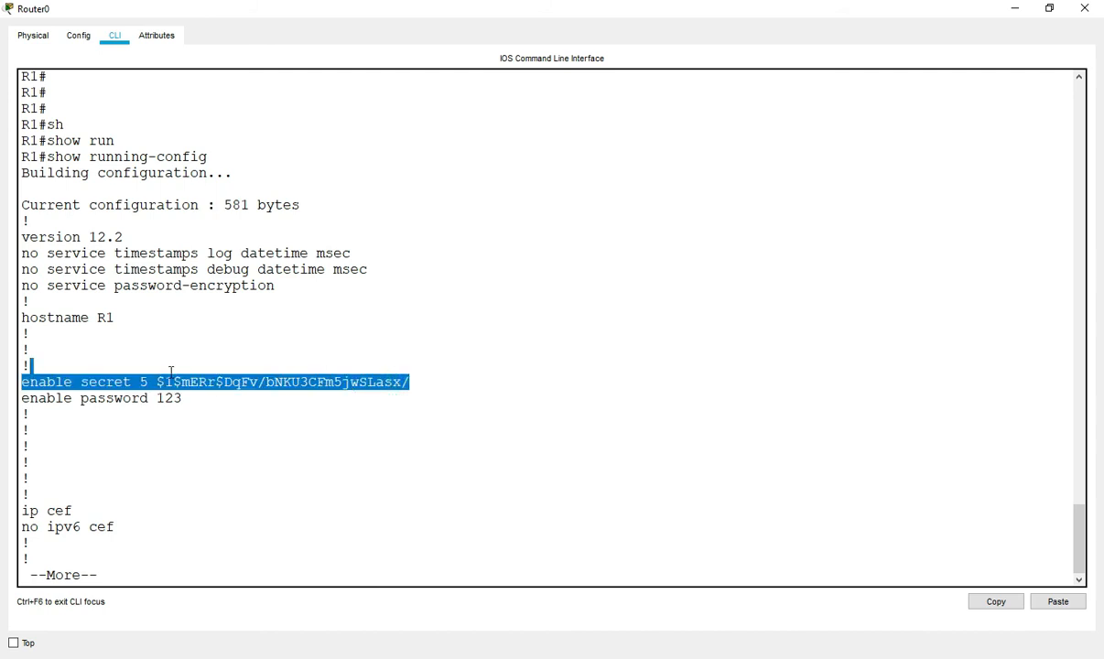
Inspect the full enable secret hash again and check it against the originally entered enable secret command
left_click_drag(170, 370, 156, 379)
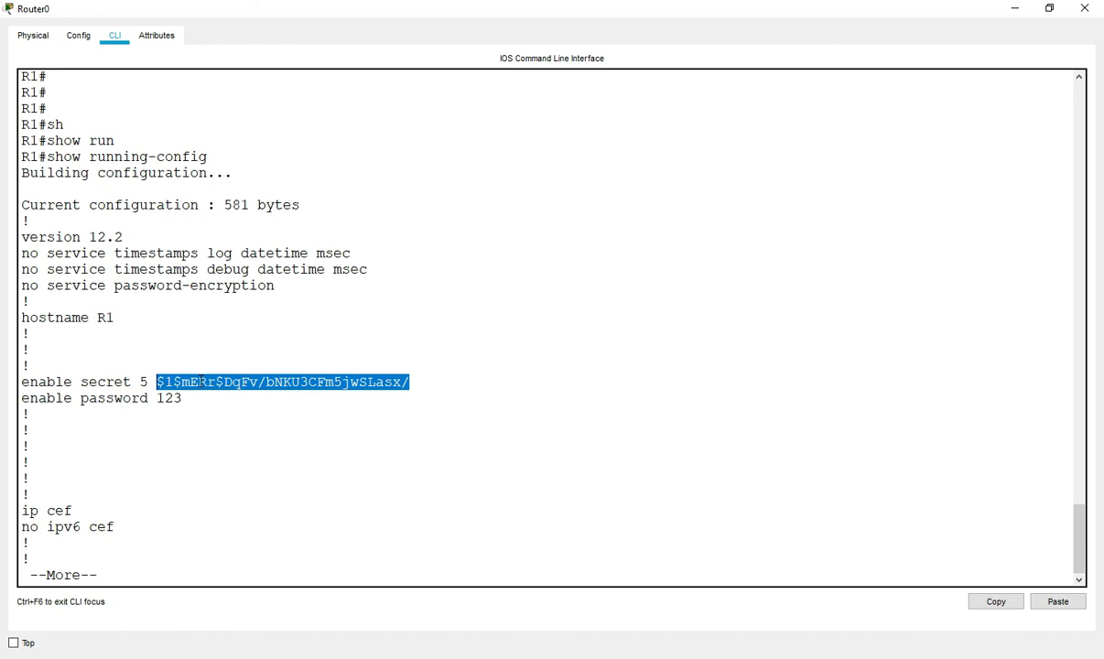
left_click(200, 382)
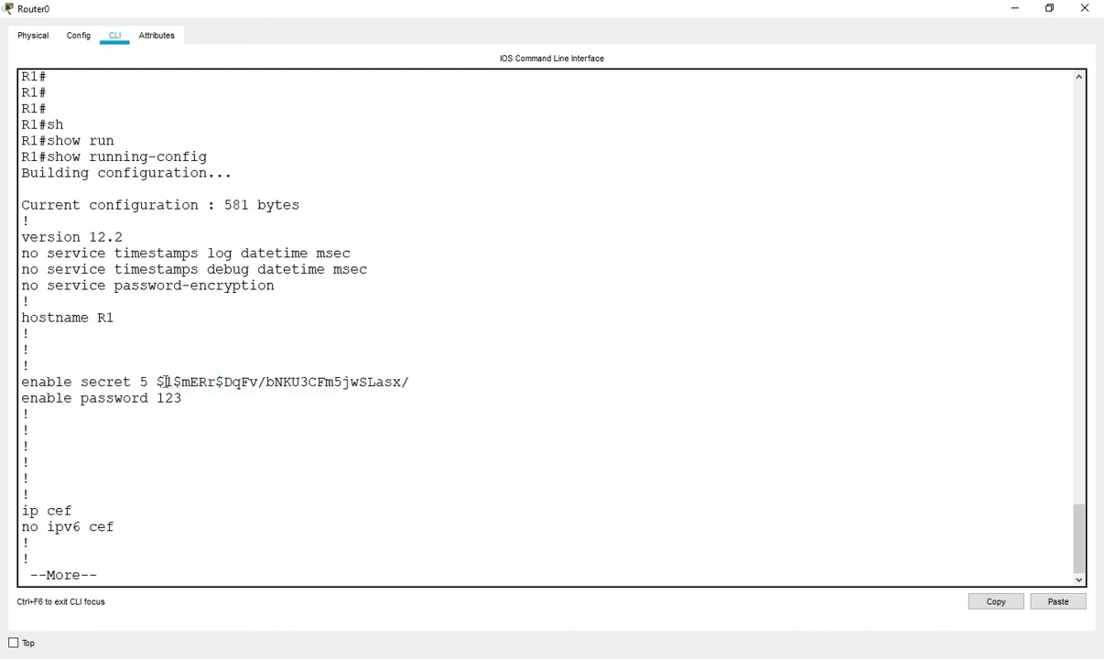
left_click_drag(157, 382, 456, 400)
left_click(414, 389)
scroll(187, 185, "up", 6)
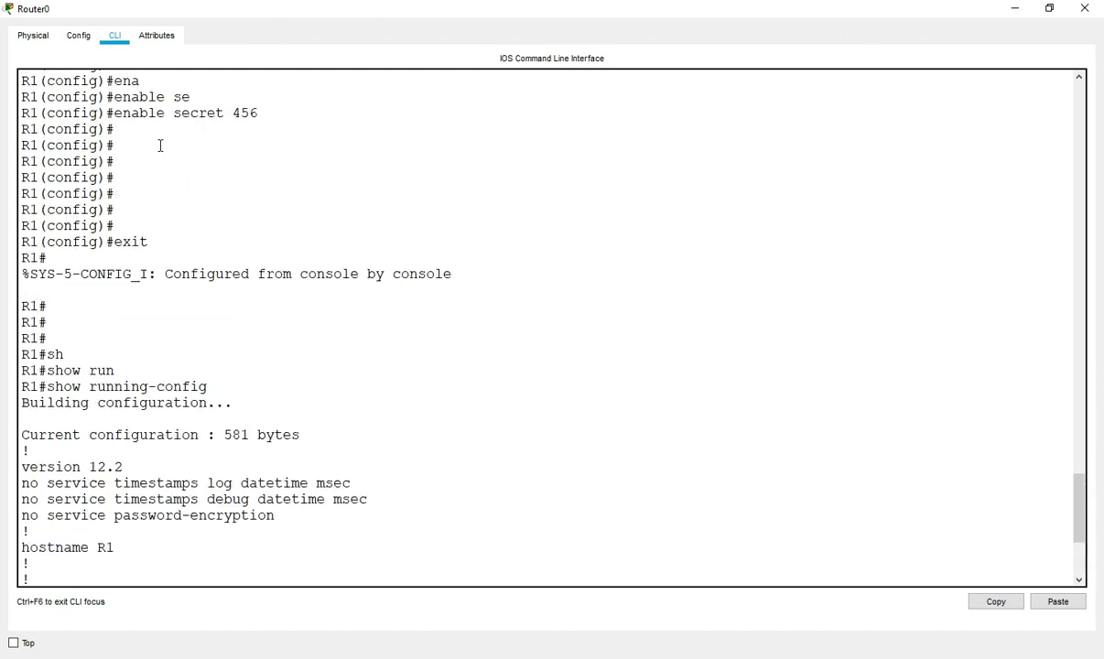
left_click_drag(228, 159, 292, 162)
scroll(284, 210, "down", 3)
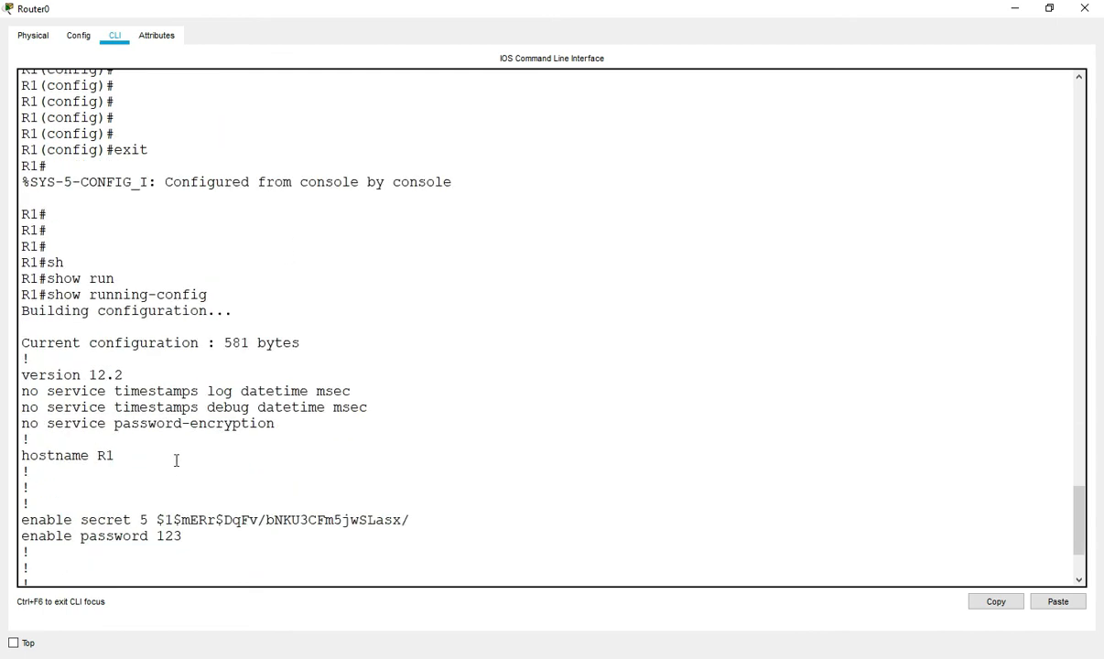
left_click_drag(160, 519, 404, 519)
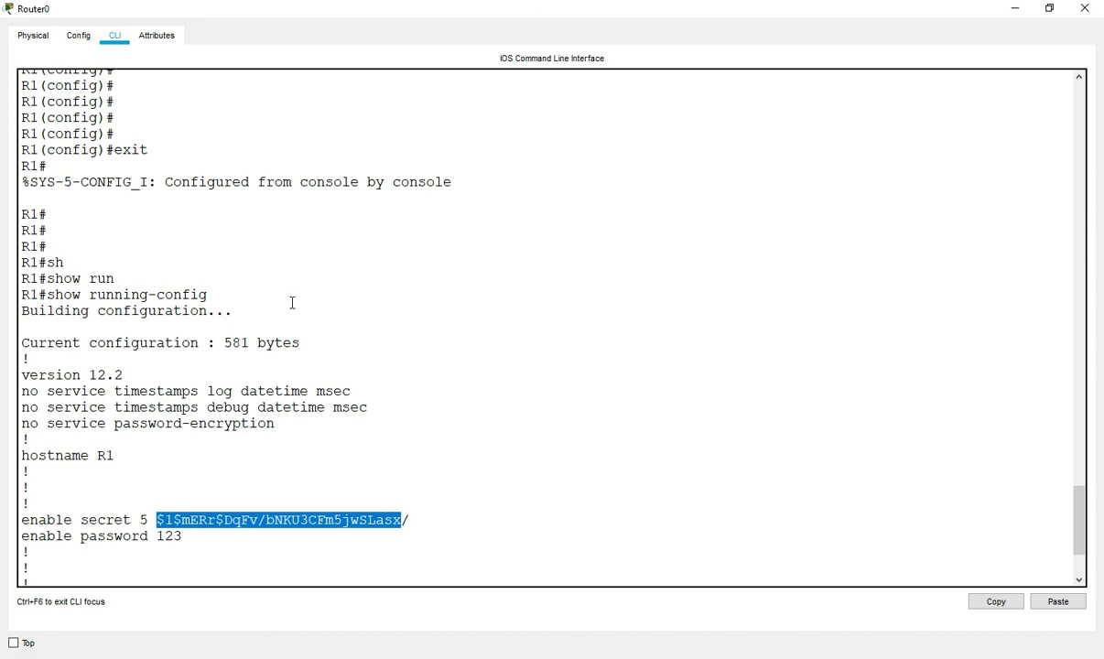
left_click(190, 503)
scroll(193, 508, "down", 2)
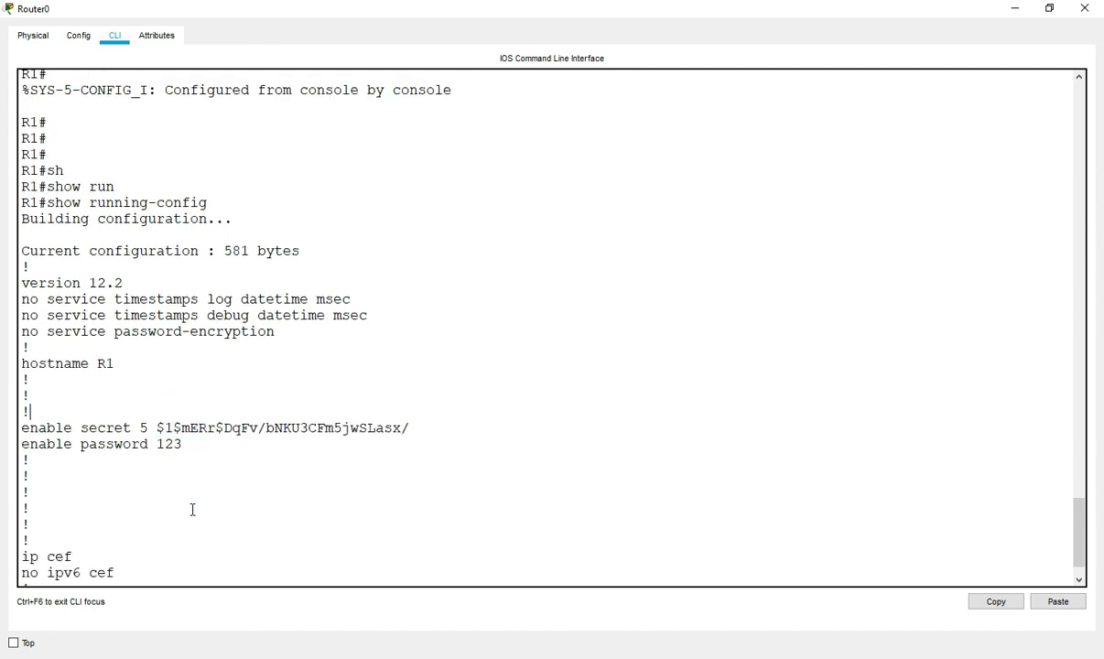
Examine the type number 5 and the hash that follows it on the enable secret line
double_click(142, 427)
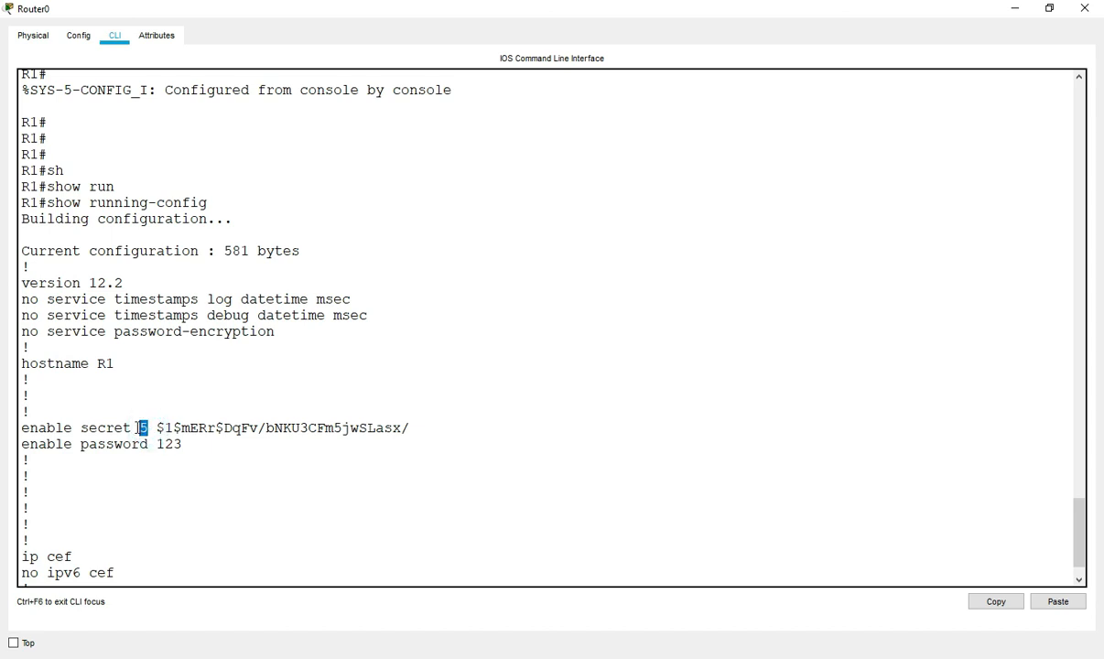
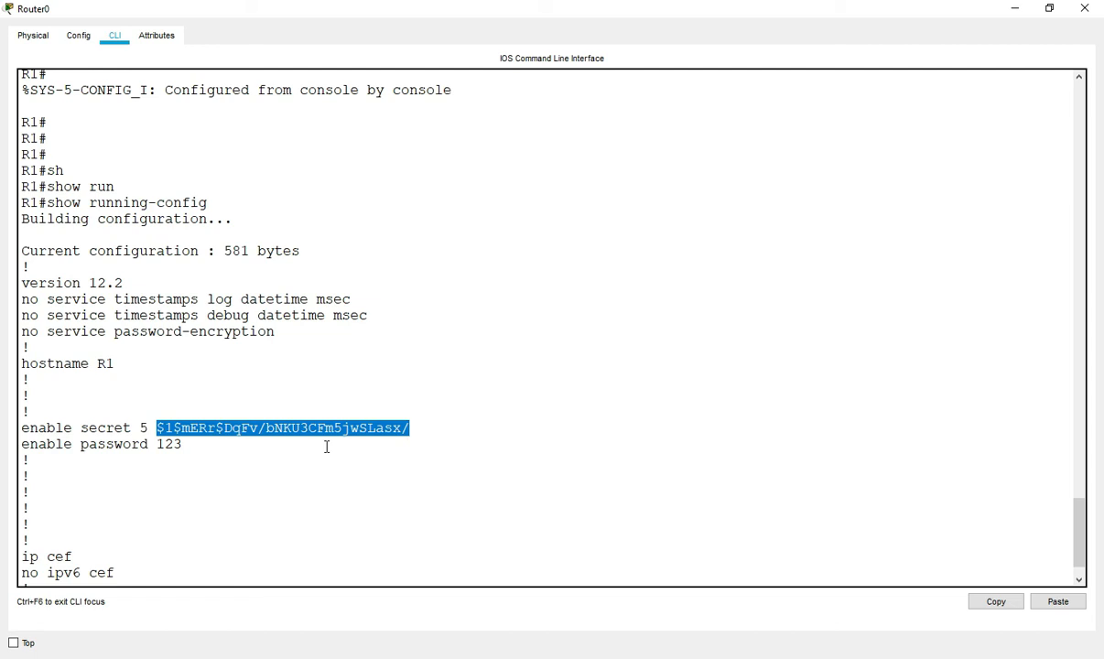
left_click(283, 429)
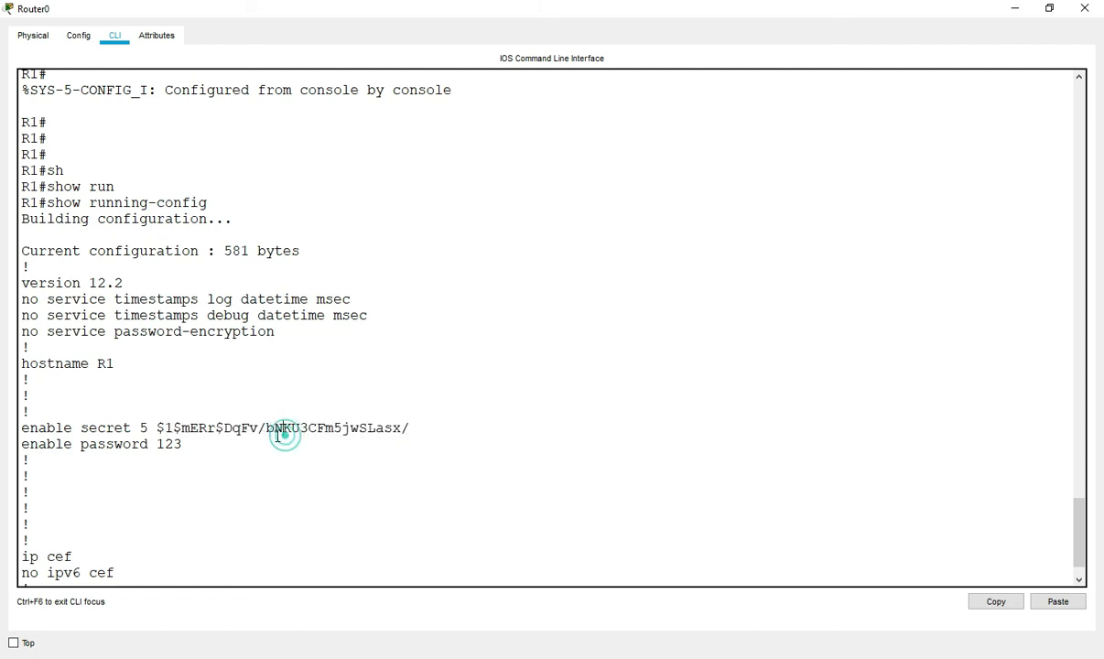
left_click_drag(157, 428, 30, 412)
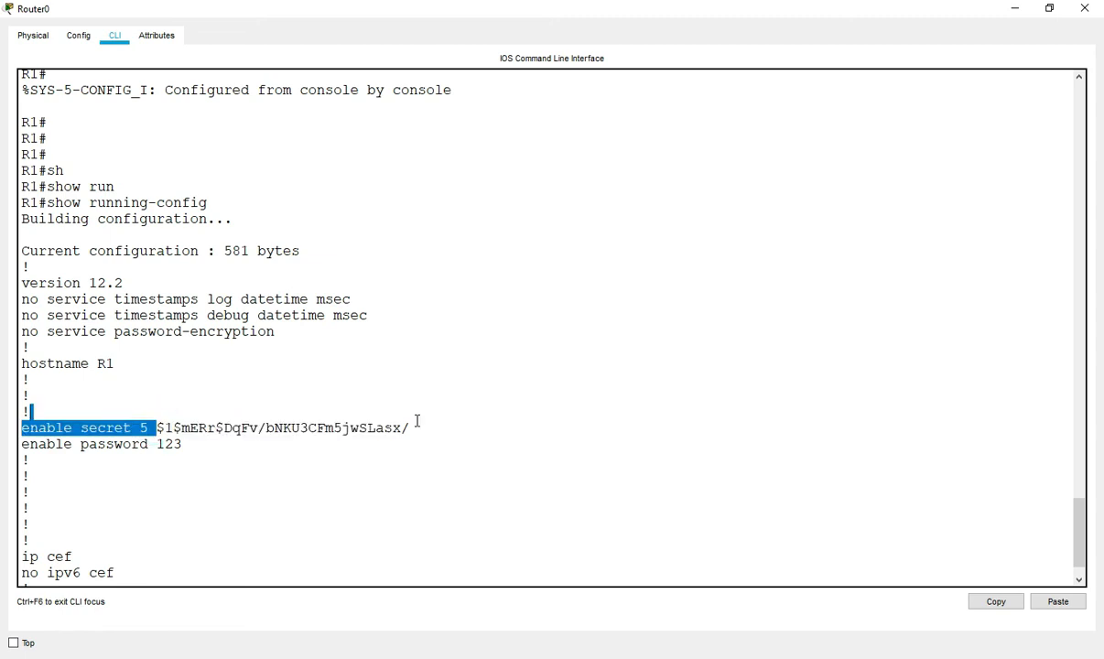
left_click_drag(417, 421, 420, 432)
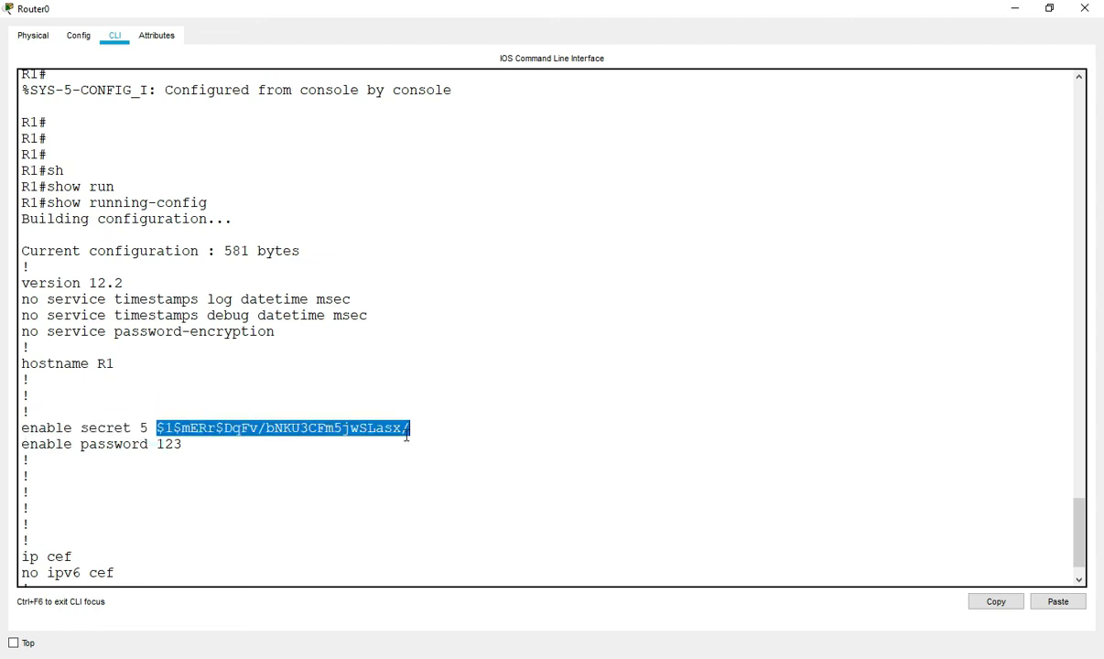
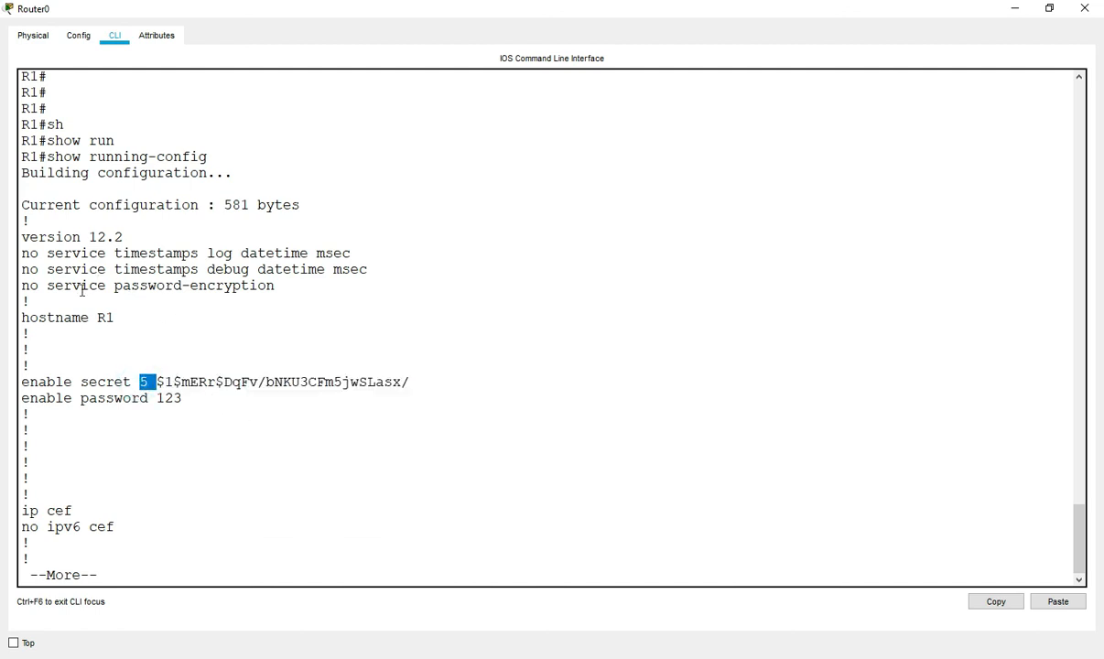
Examine the no service password-encryption line together with the enable password line in the running configuration
left_click_drag(58, 285, 251, 291)
left_click(247, 289)
double_click(159, 398)
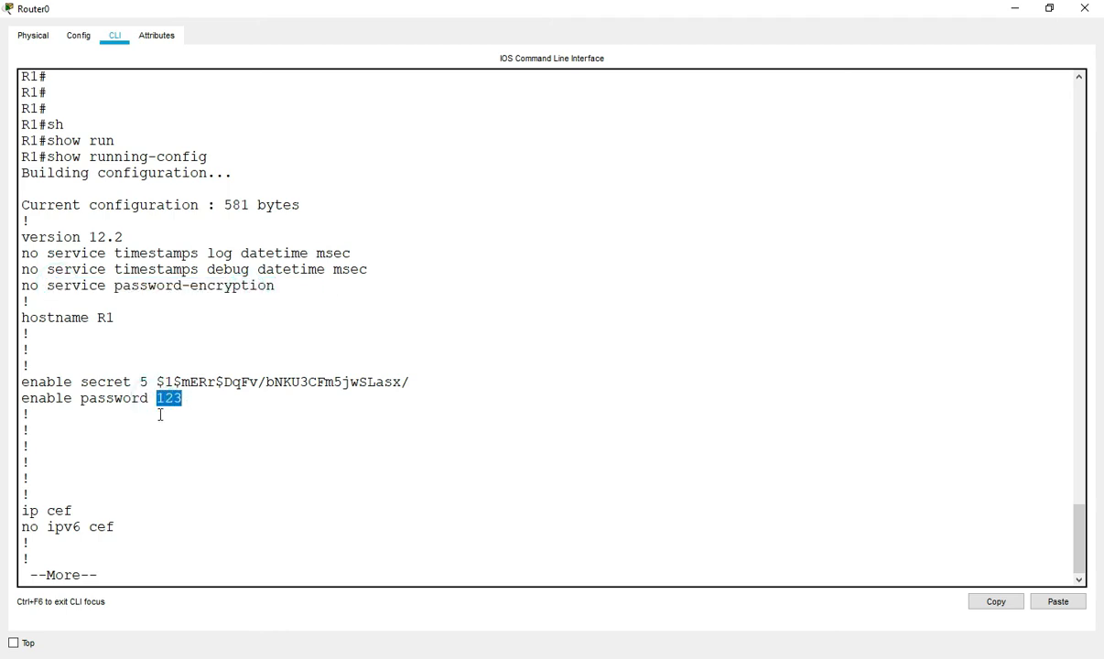
left_click_drag(148, 398, 193, 401)
left_click(193, 401)
left_click(133, 282)
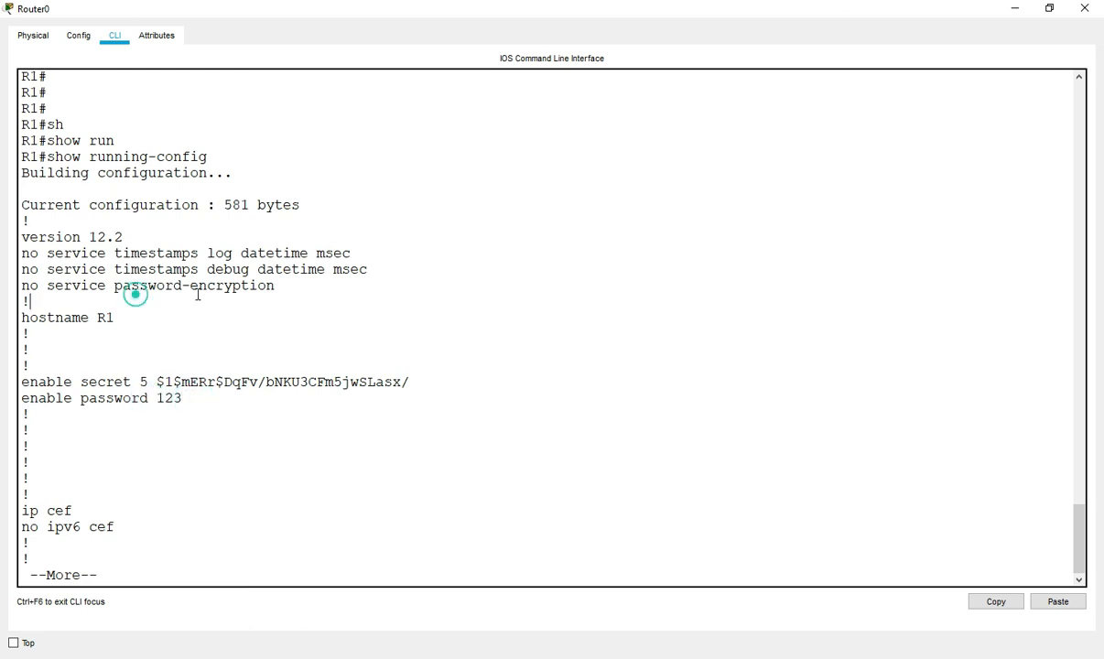
left_click_drag(197, 288, 192, 310)
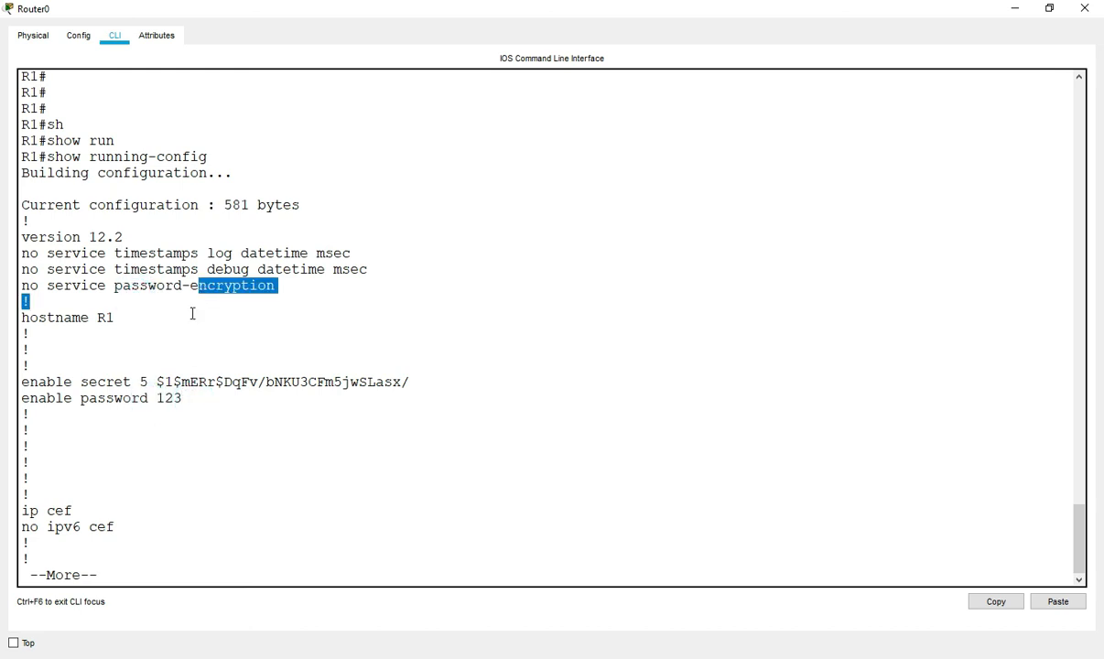
Examine the enable secret hash beside the enable password line, and the show running-config command that lists them
left_click_drag(124, 383, 139, 382)
left_click(163, 383)
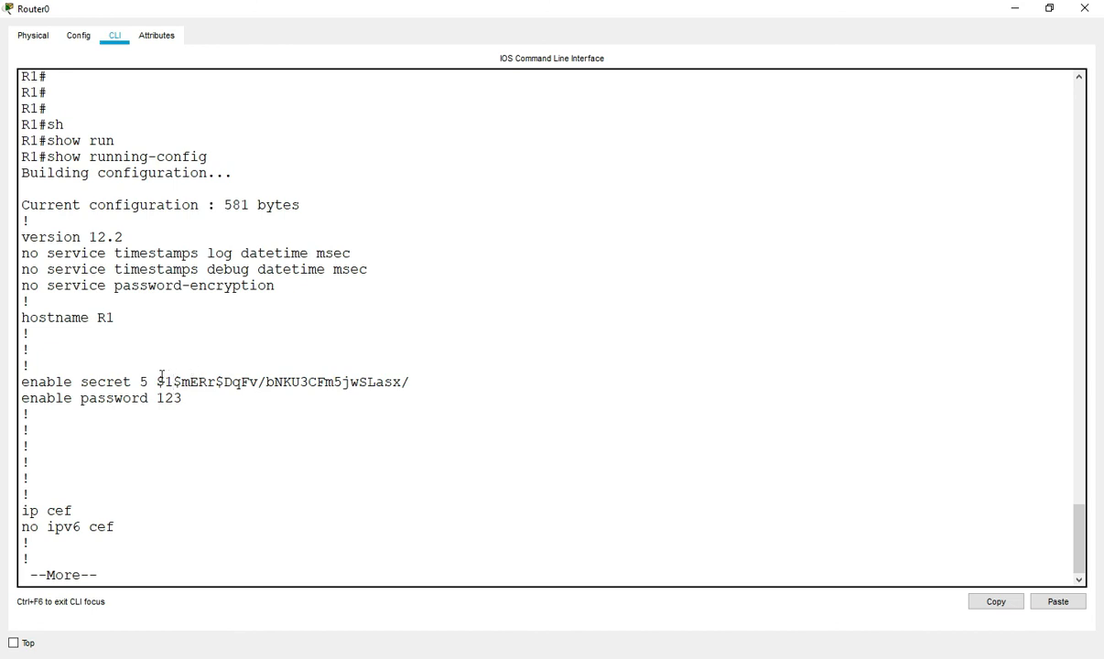
left_click_drag(158, 383, 462, 393)
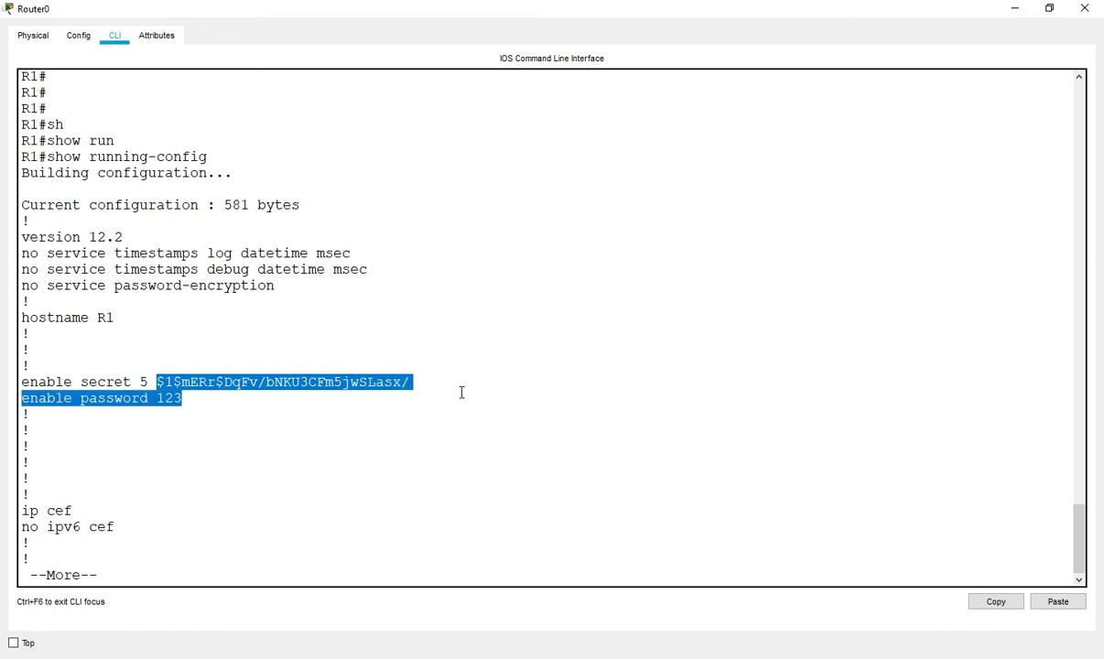
left_click(251, 400)
scroll(249, 385, "up", 10)
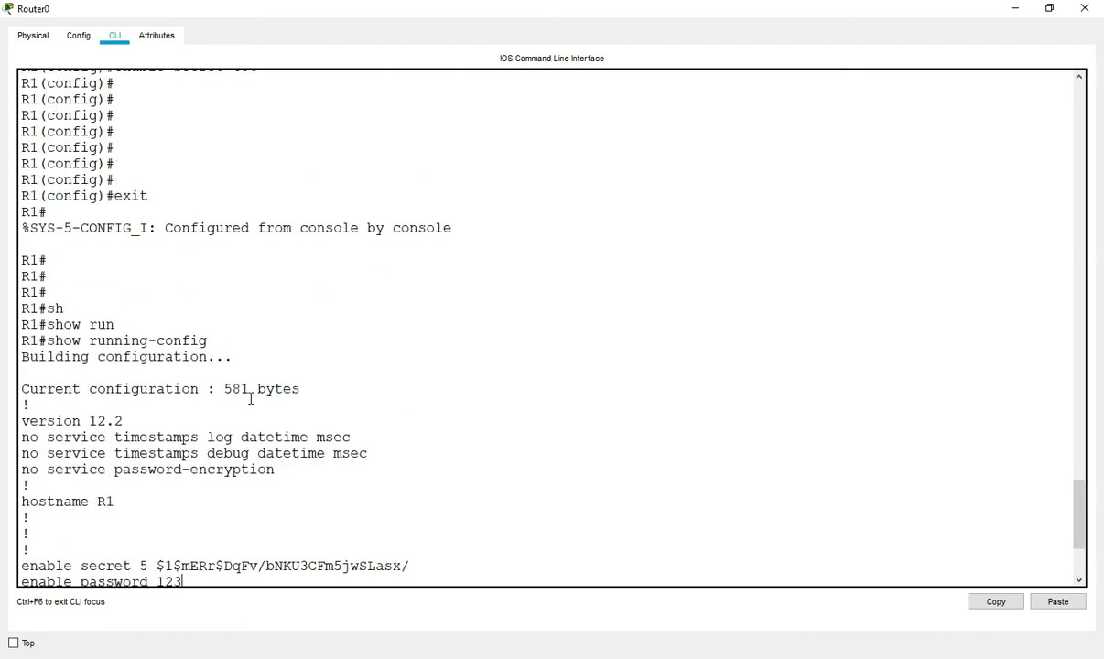
left_click_drag(118, 341, 298, 363)
left_click(298, 363)
scroll(298, 363, "down", 10)
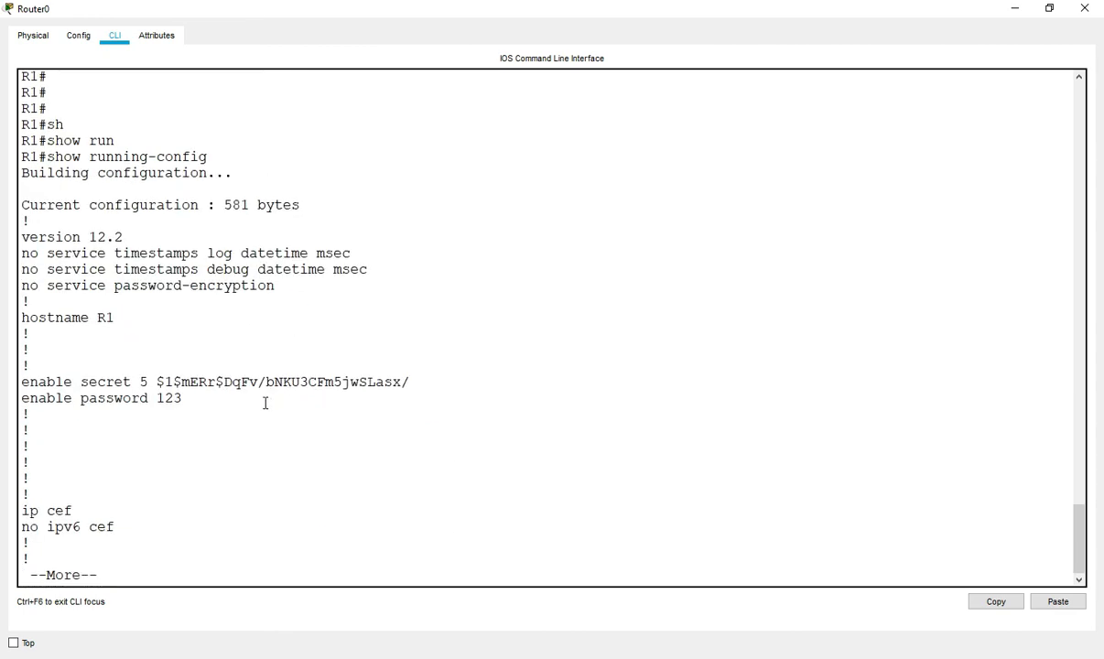
Advance the running configuration listing by a few lines and compare the enable secret hash with the enable password line
key("Return")
key("Return")
key("Return")
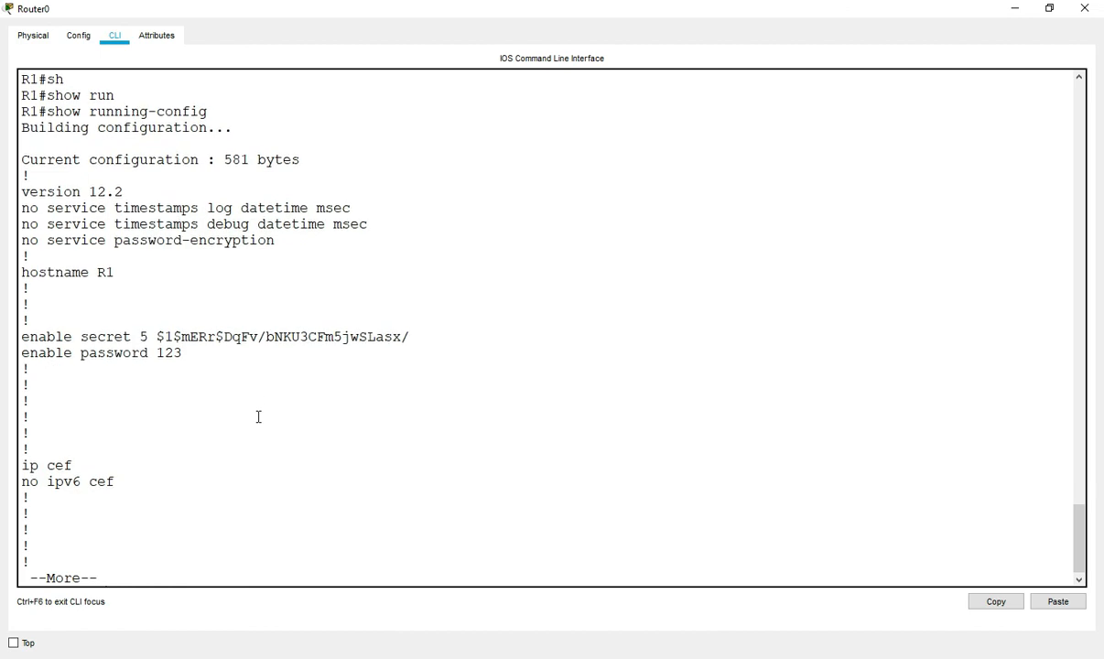
double_click(84, 337)
double_click(91, 354)
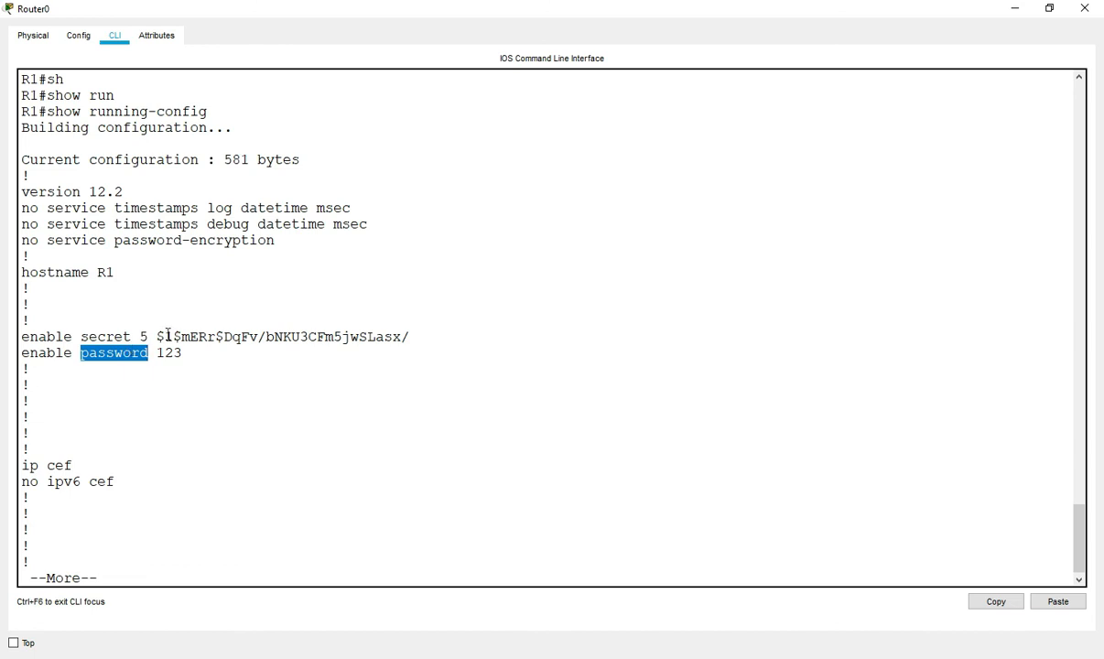
left_click_drag(158, 337, 410, 337)
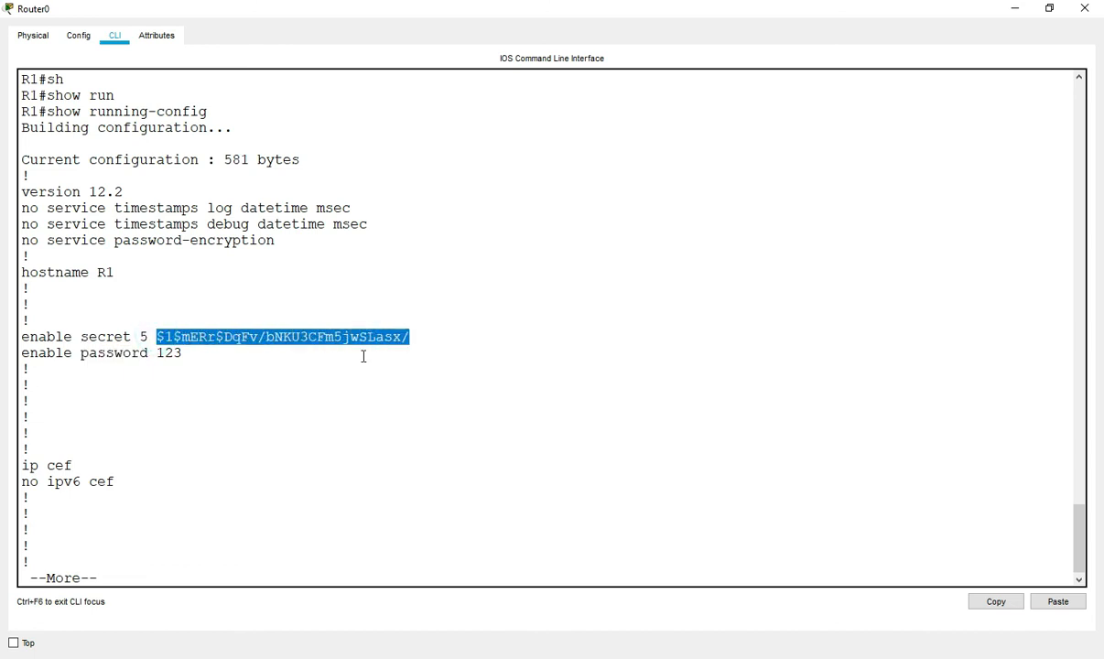
left_click_drag(149, 353, 448, 338)
left_click(205, 348)
left_click(159, 337)
Leave the running configuration listing, run the misspelled command xit and abort its name lookup
type("e")
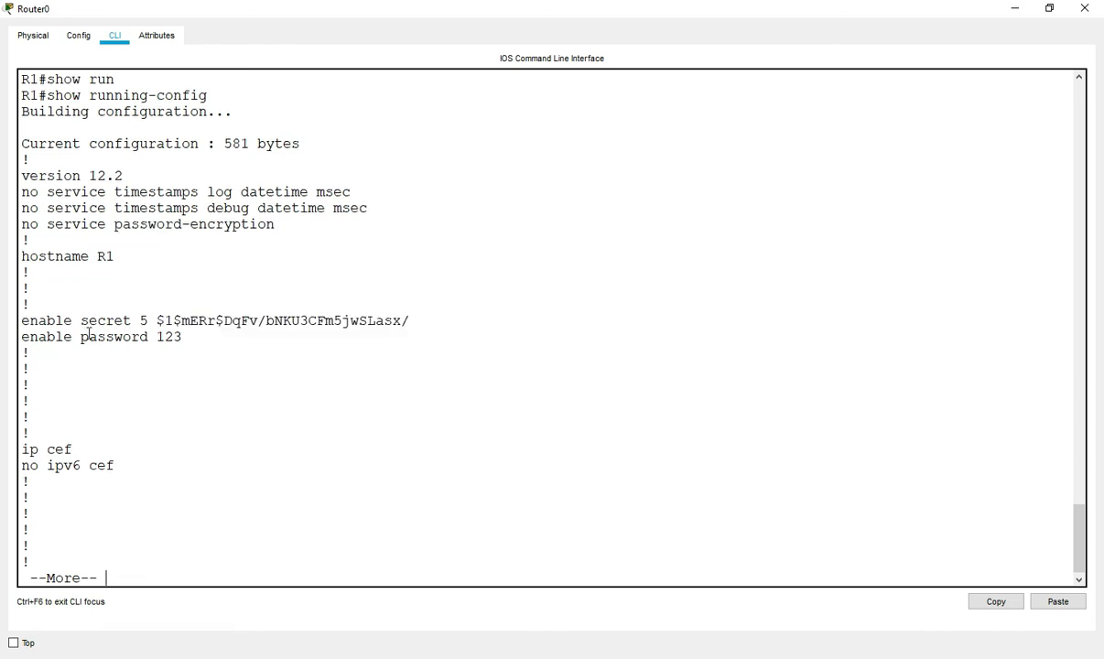
type("xit")
key("Return")
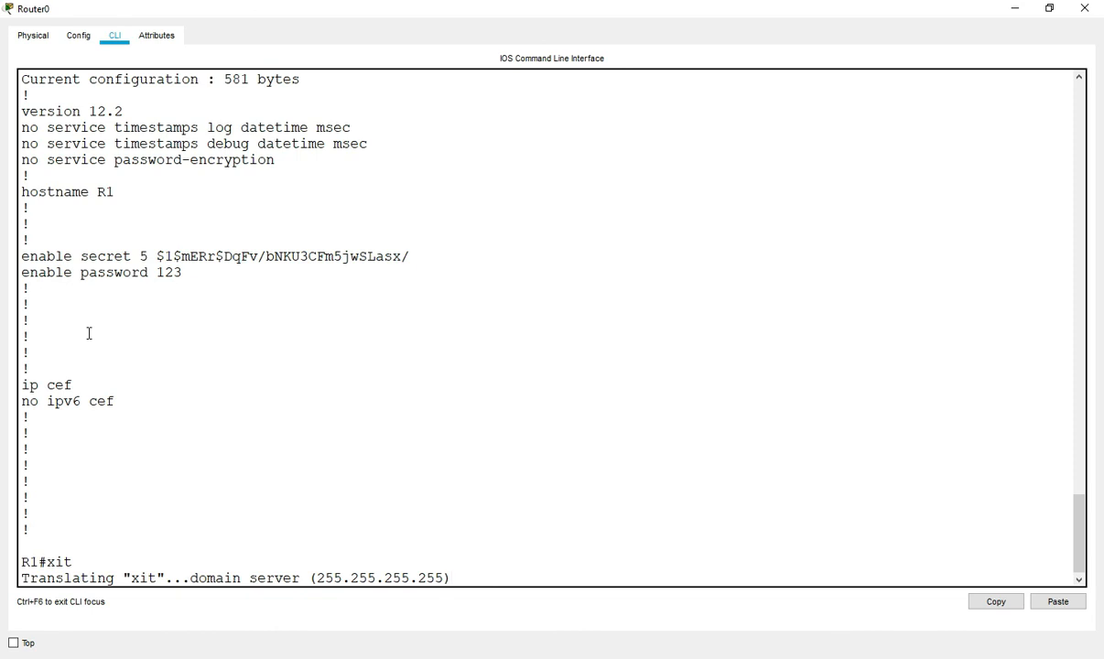
key("ctrl+shift+6")
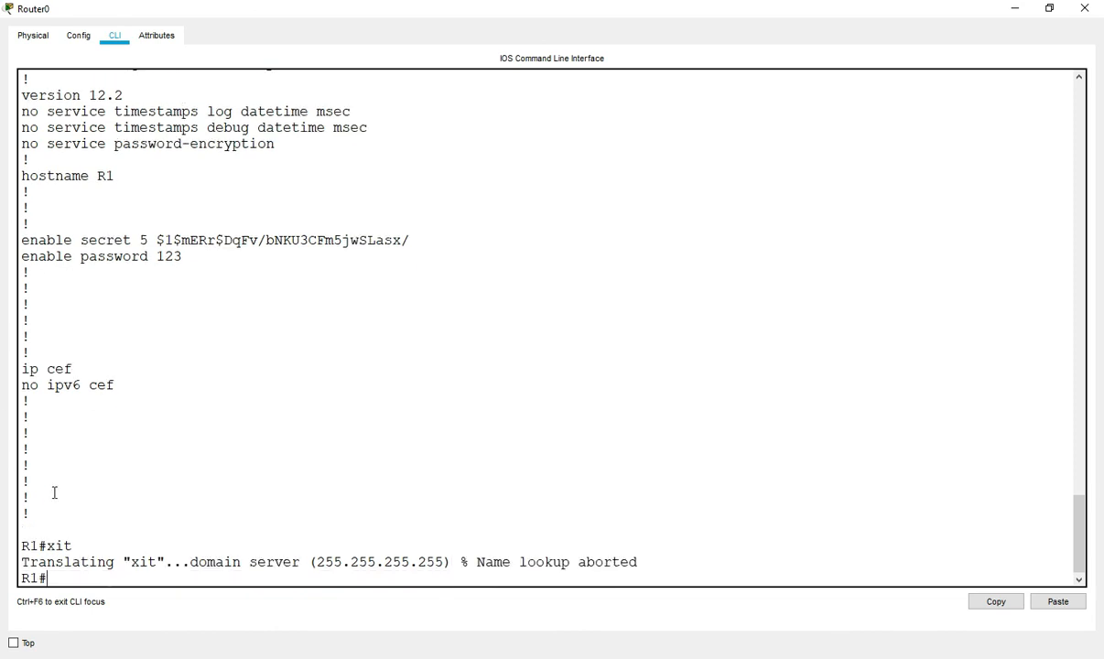
Examine the misspelled command xit and the domain server translation message printed below it
double_click(49, 545)
left_click(181, 562)
left_click_drag(24, 564, 109, 569)
left_click_drag(207, 562, 325, 562)
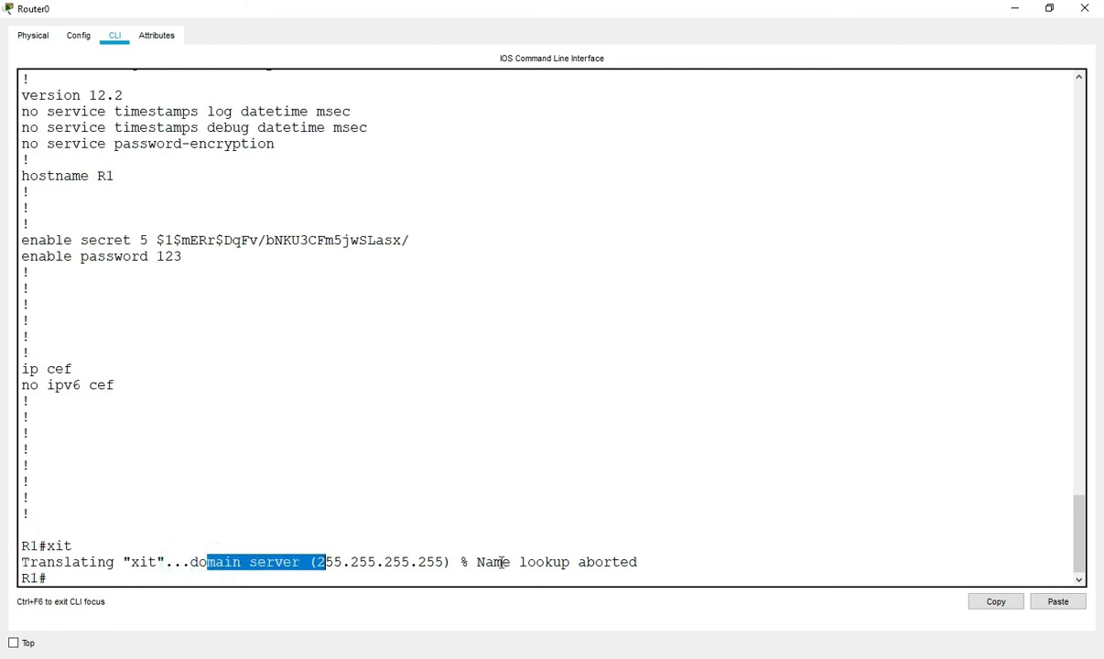
left_click_drag(451, 562, 500, 563)
left_click_drag(91, 562, 216, 562)
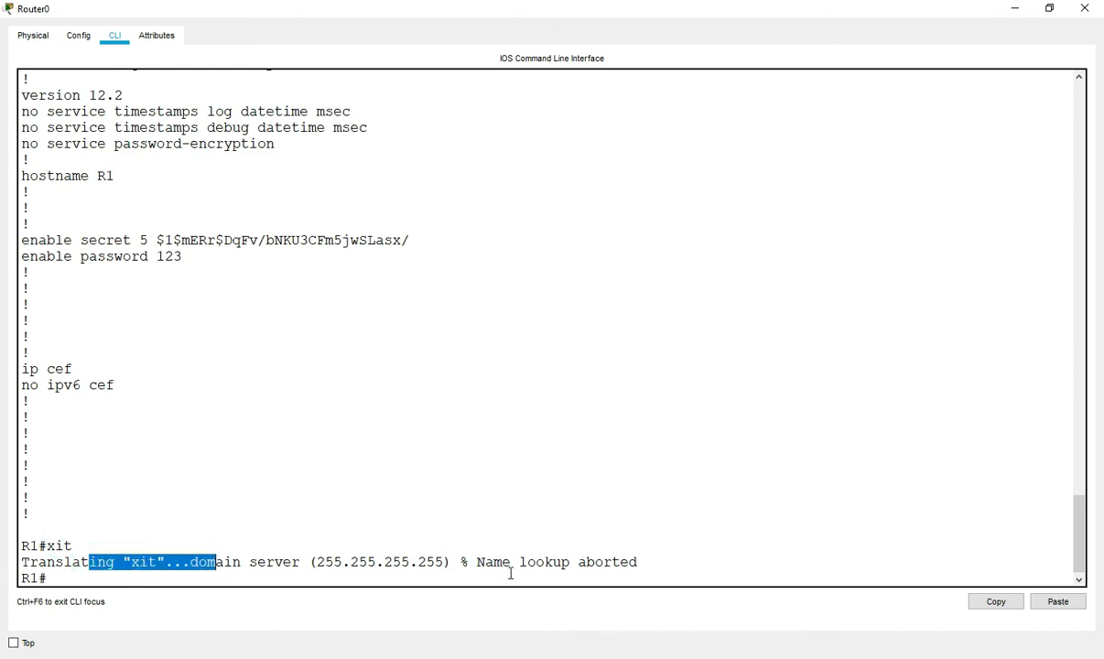
left_click(444, 560)
Run the misspelled command xit once more at the privileged prompt and abort its domain name lookup
type("ex")
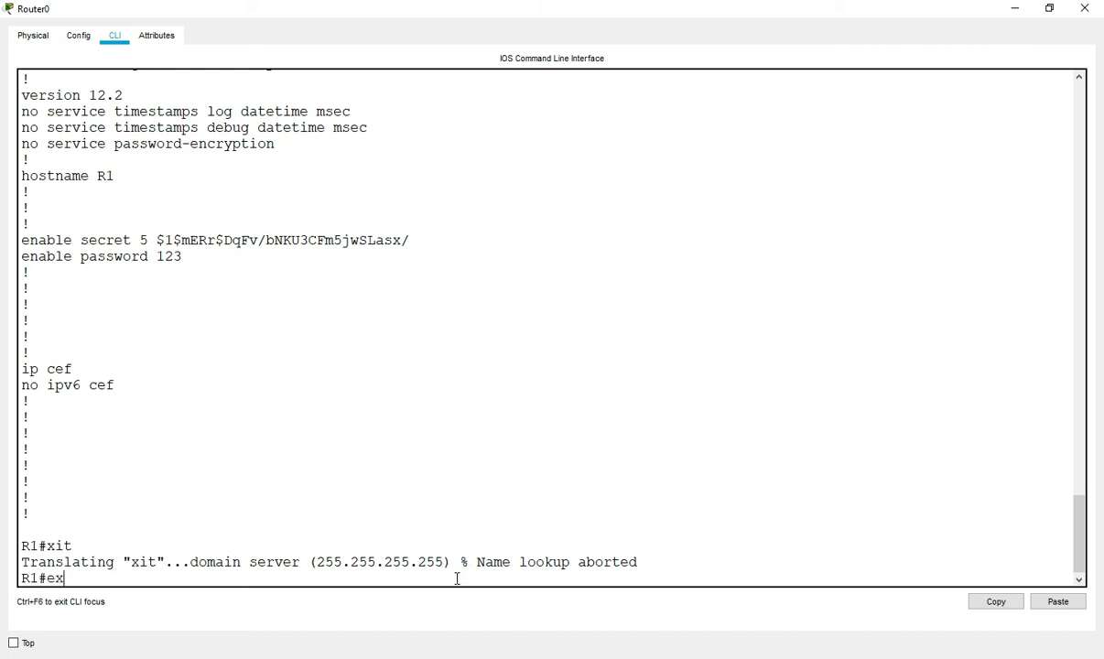
key("BackSpace")
key("BackSpace")
type("xit")
key("Return")
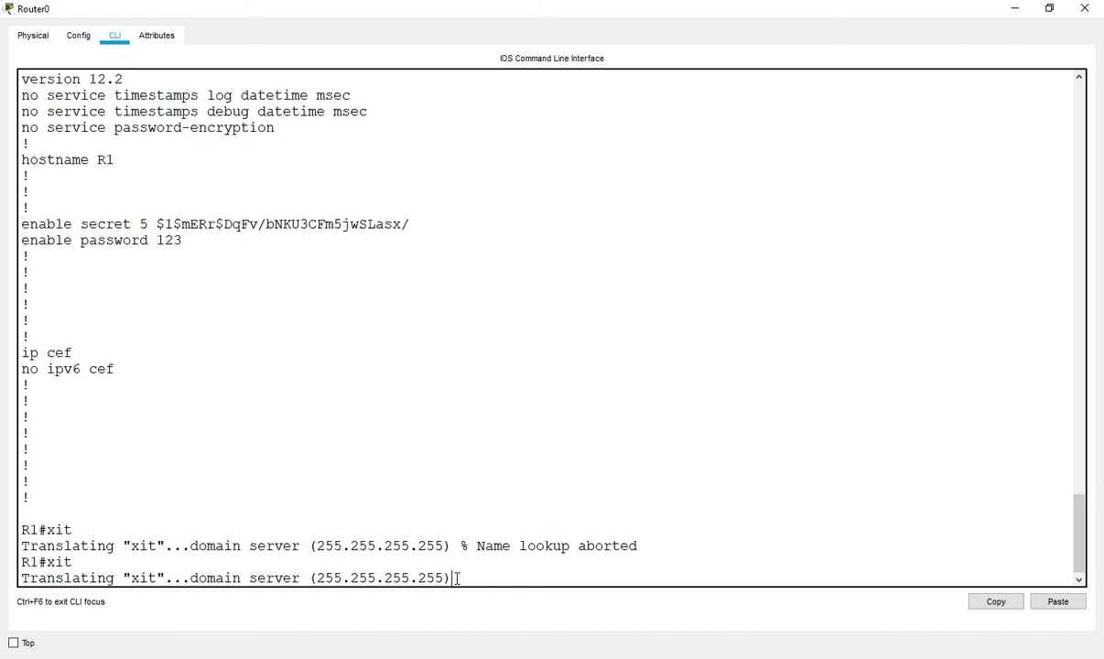
key("ctrl+shift+6")
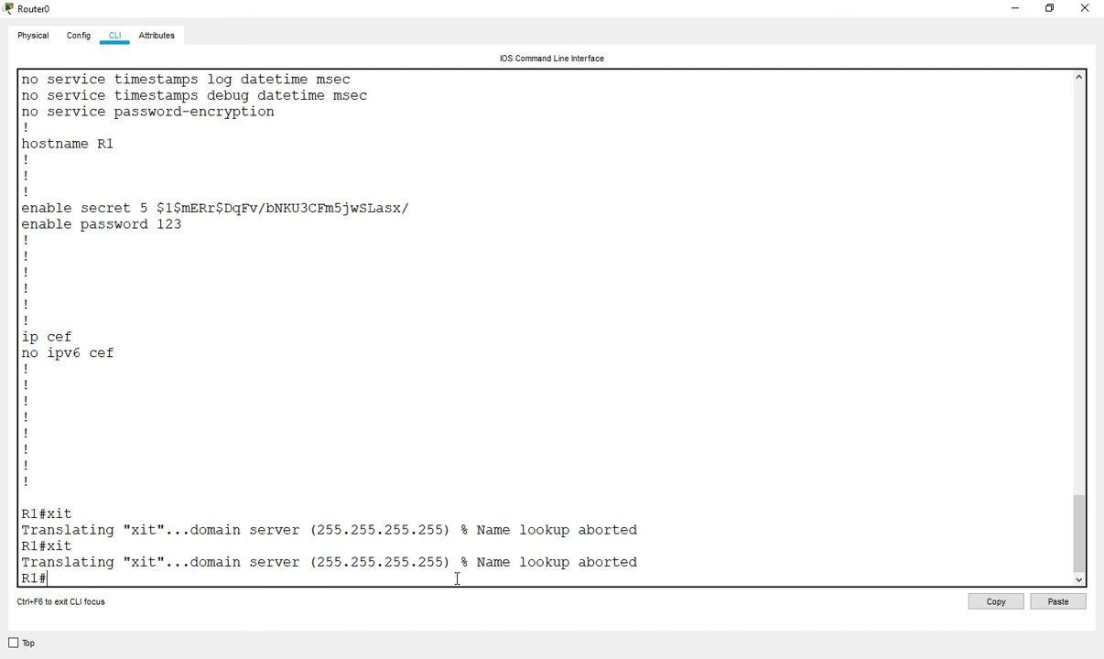
key("Return")
key("Return")
key("Return")
key("Return")
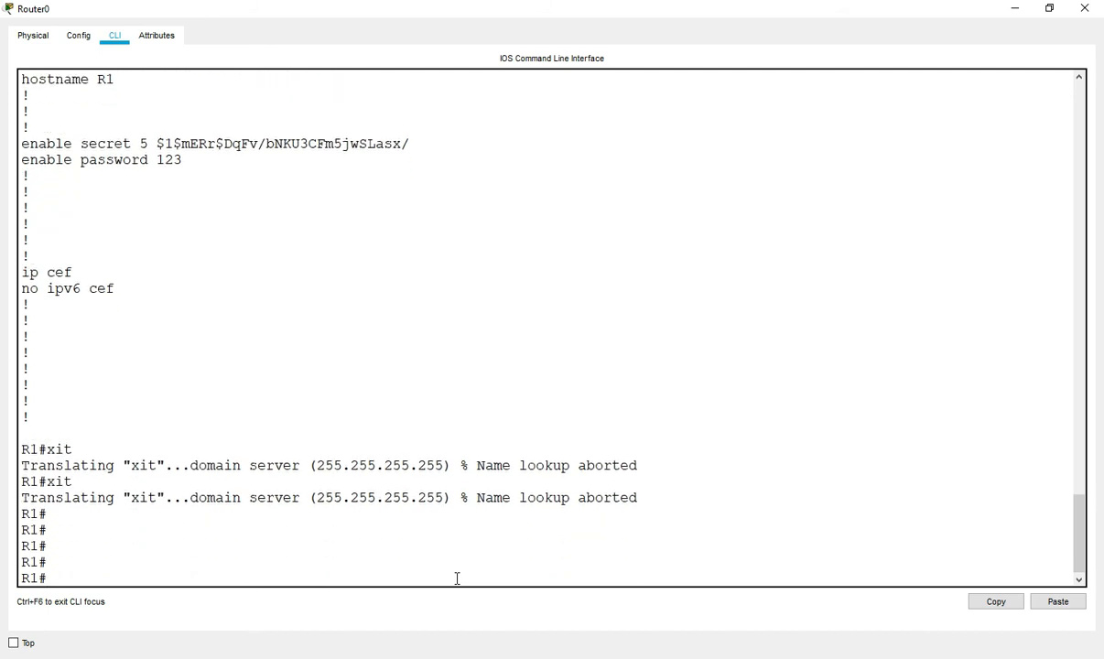
key("Return")
key("Return")
key("Return")
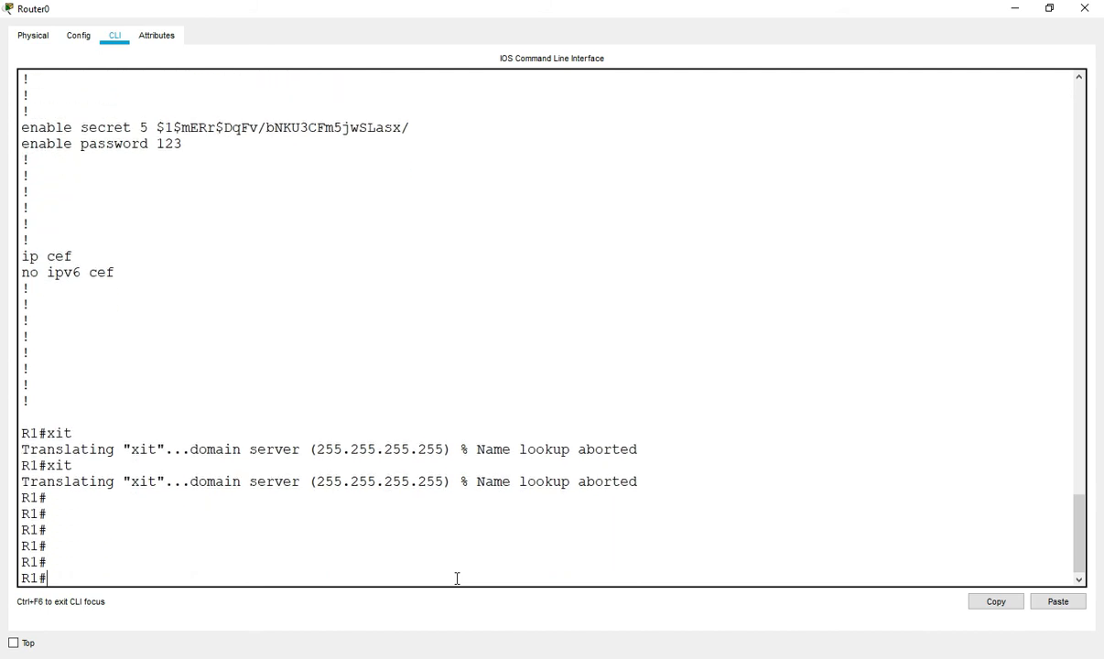
Exit the privileged session and start a new console session up to the user mode prompt
type("exit")
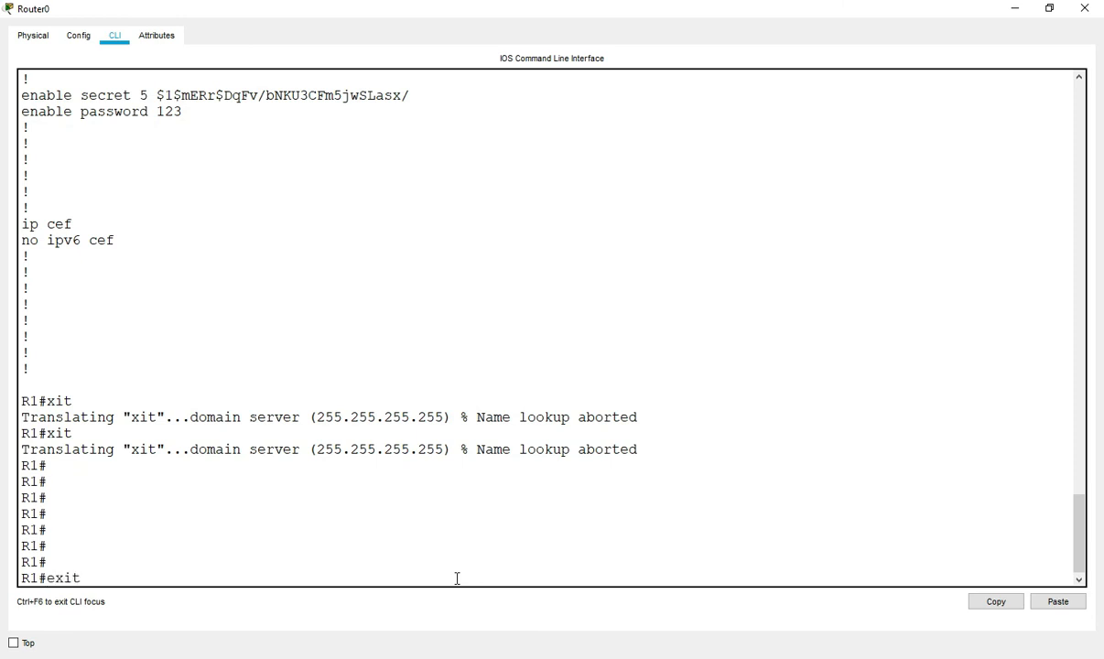
key("Return")
key("Return")
key("Return")
key("Return")
key("Return")
key("Return")
key("Return")
key("Return")
key("Return")
key("Return")
key("Return")
key("Return")
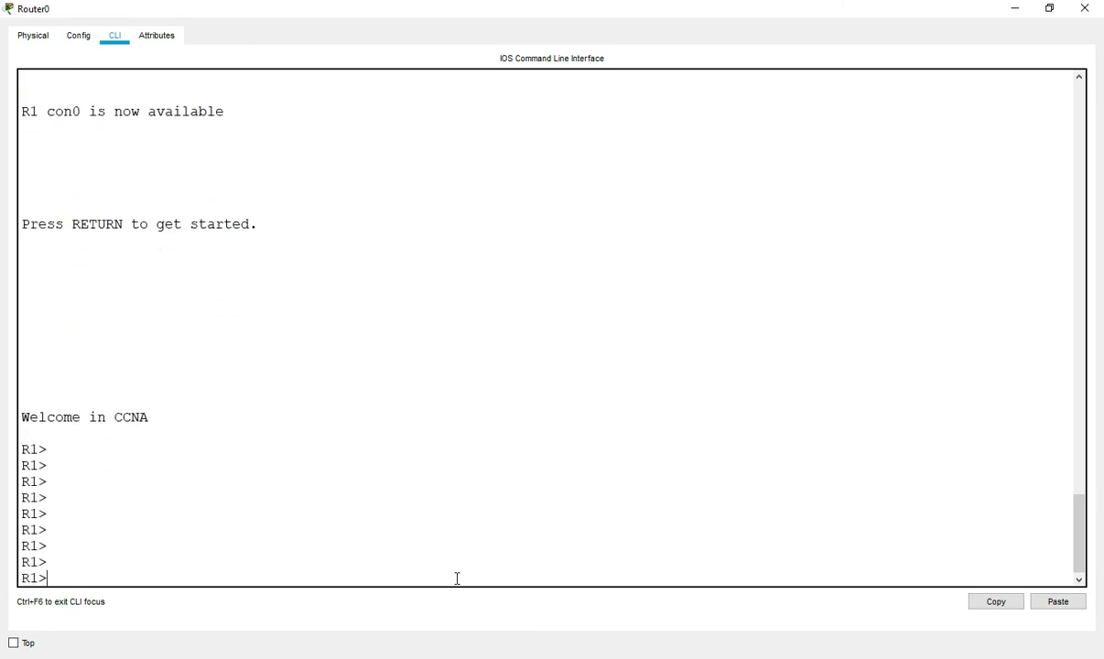